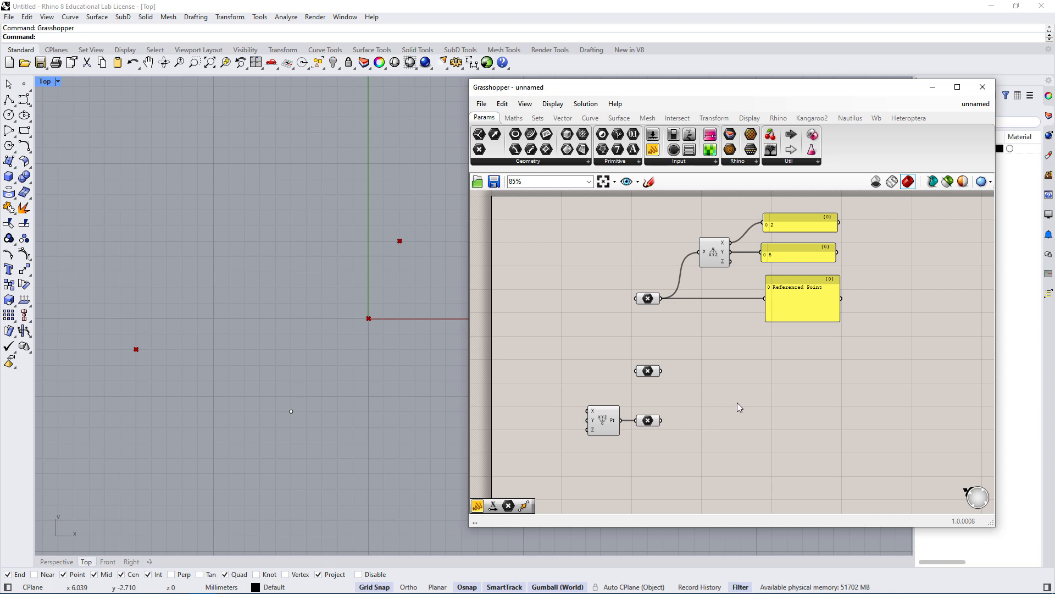
# Shift the point parameter fed by Construct Point a little away from that component.
pyautogui.moveTo(735, 400); pyautogui.dragTo(675, 374, button='right')
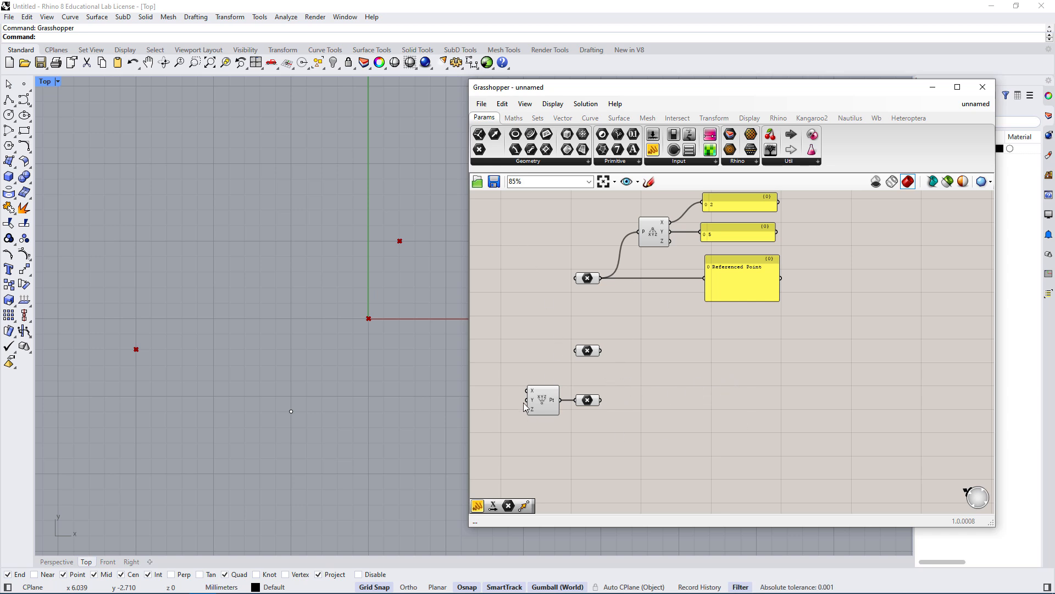
pyautogui.click(540, 400)
pyautogui.moveTo(626, 400); pyautogui.dragTo(600, 391, button='right')
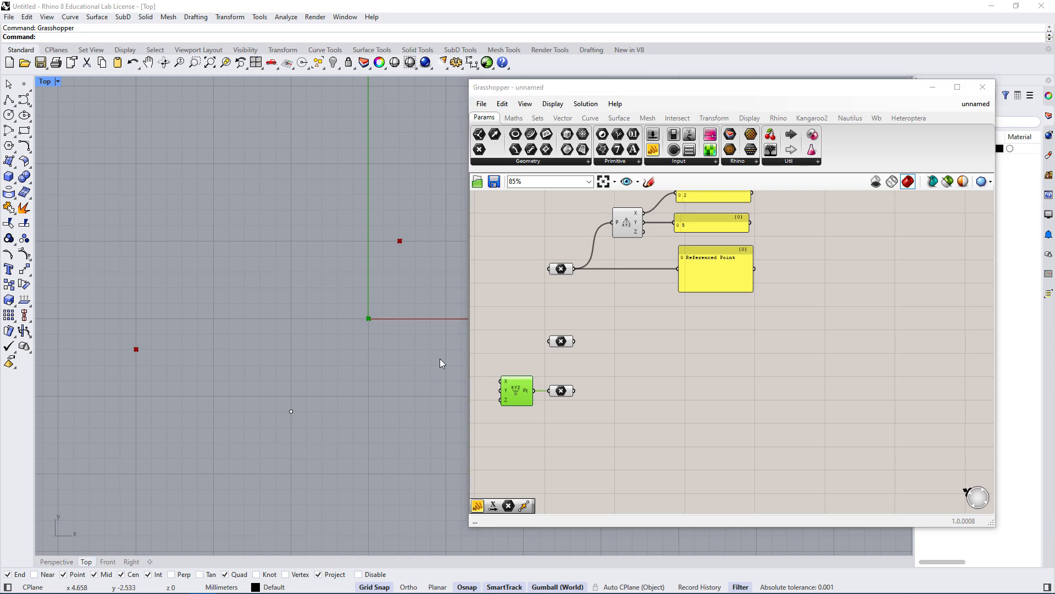
pyautogui.moveTo(440, 358); pyautogui.dragTo(419, 361, button='right')
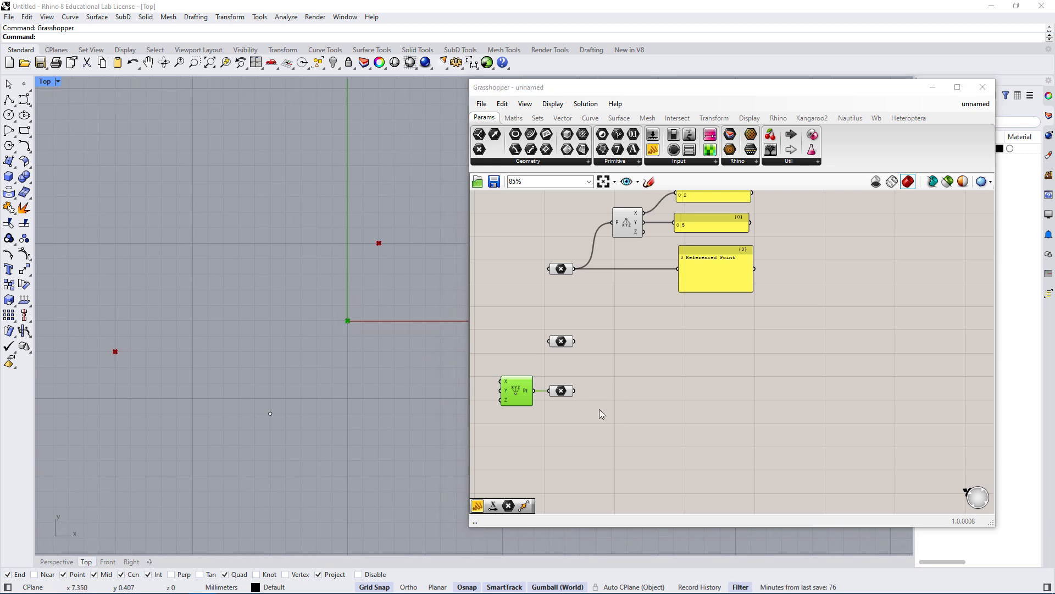
pyautogui.moveTo(600, 413); pyautogui.dragTo(618, 413, button='right')
pyautogui.moveTo(578, 390); pyautogui.dragTo(599, 408)
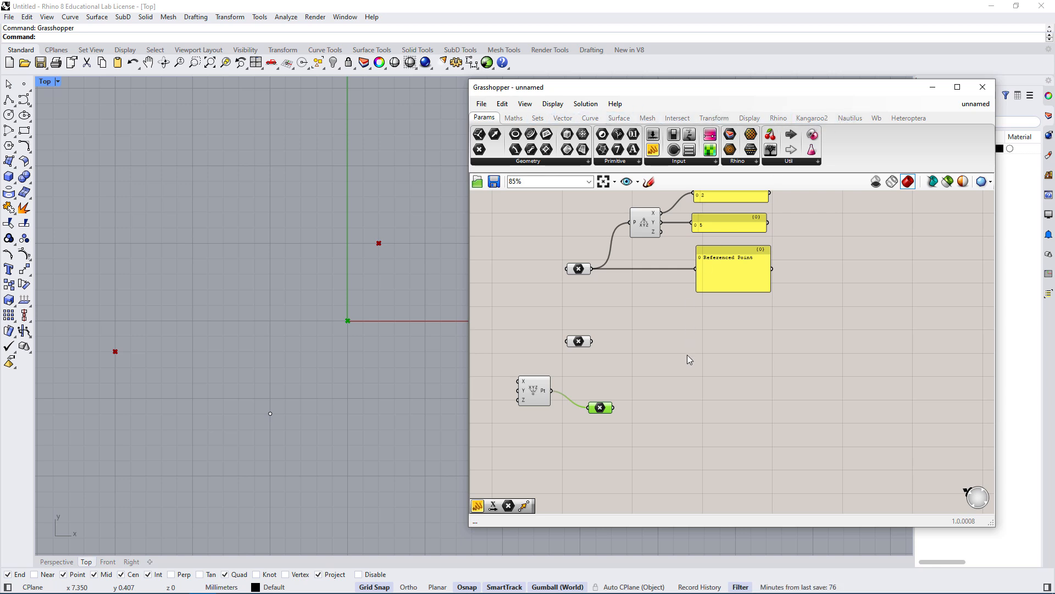
# Add a Move component to the canvas and place it just above the point parameter's level.
pyautogui.doubleClick(686, 383)
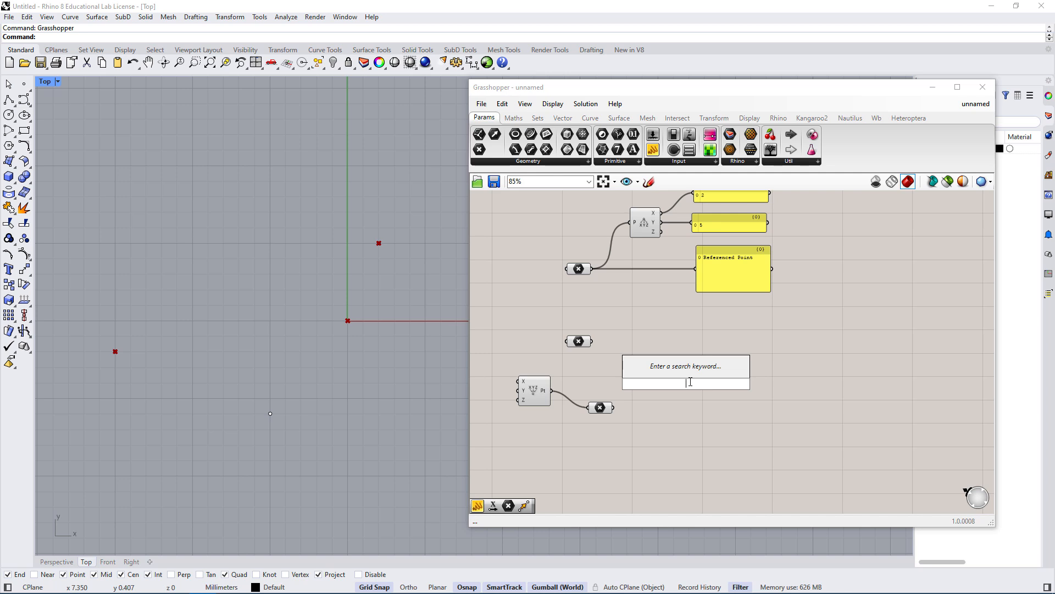
pyautogui.write('move')
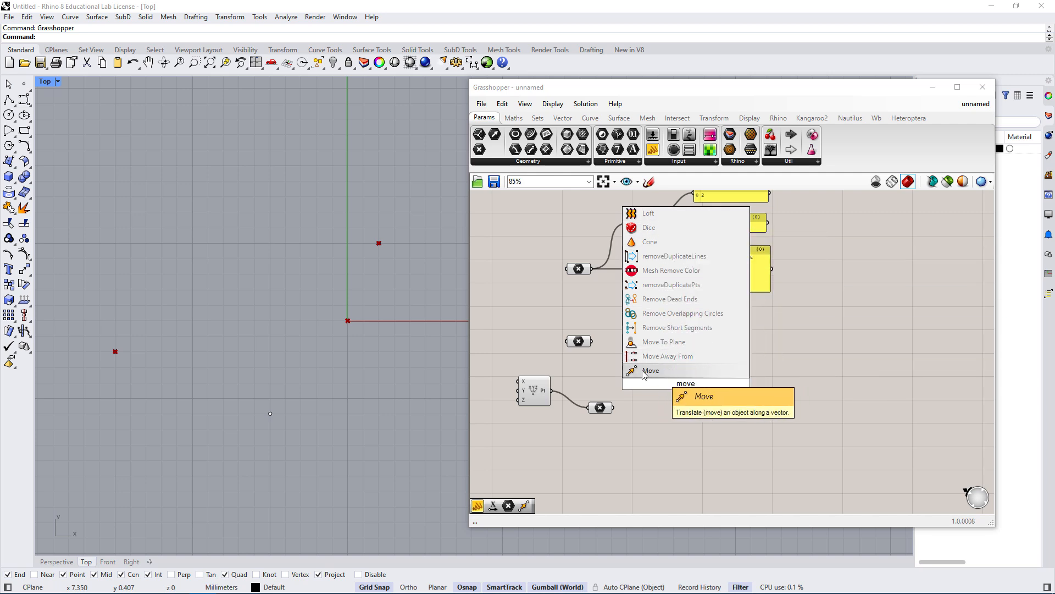
pyautogui.doubleClick(698, 385)
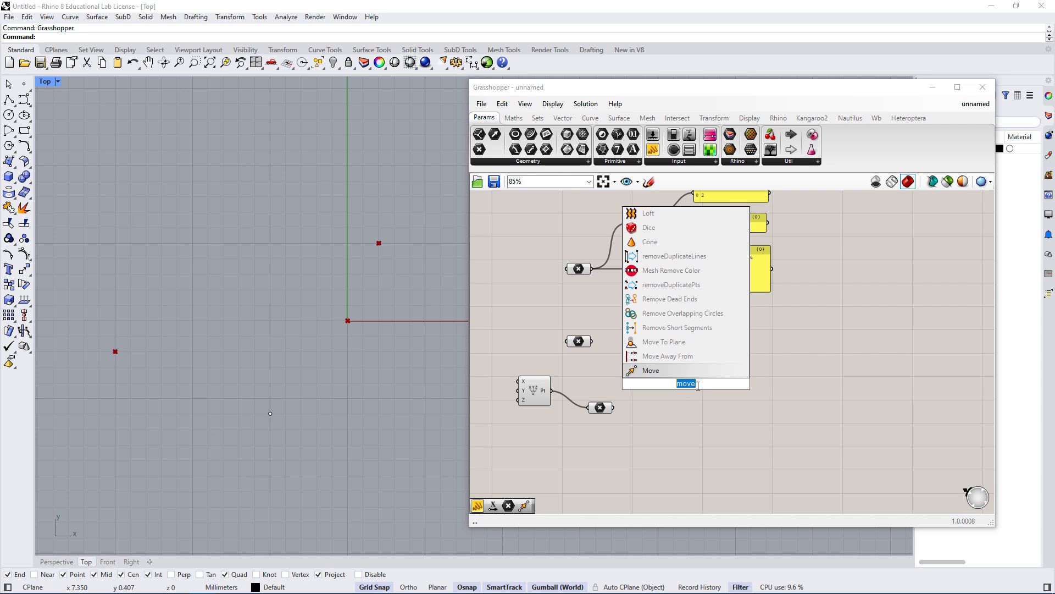
pyautogui.click(652, 371)
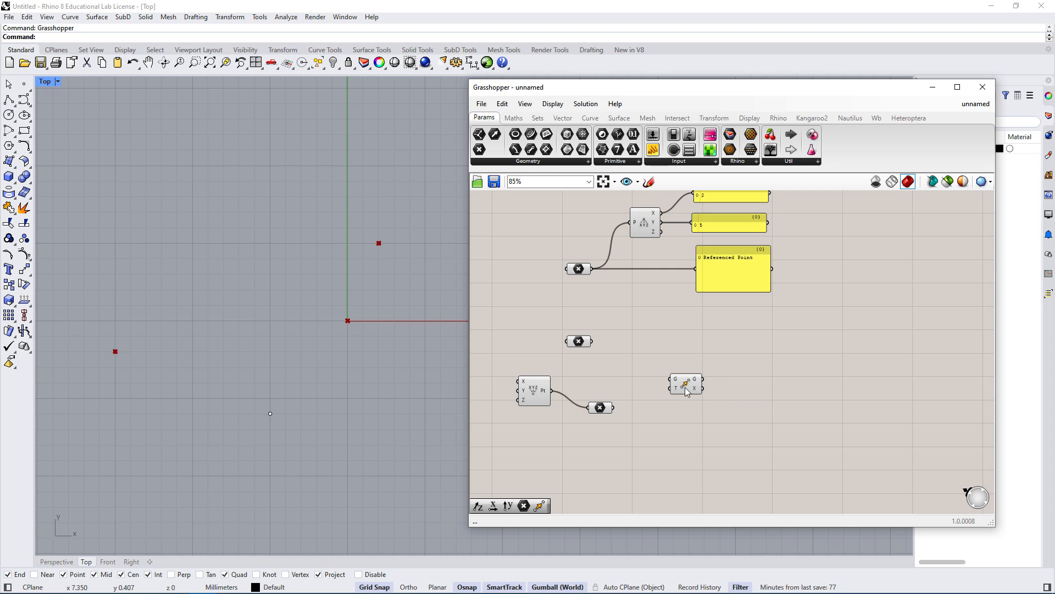
pyautogui.moveTo(685, 370); pyautogui.dragTo(681, 373)
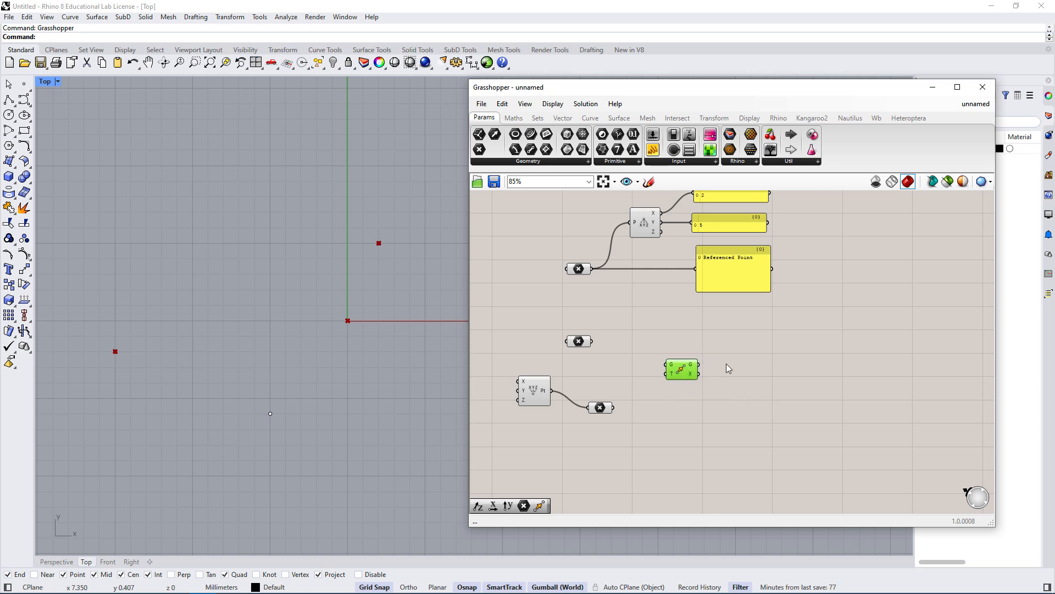
pyautogui.click(779, 367)
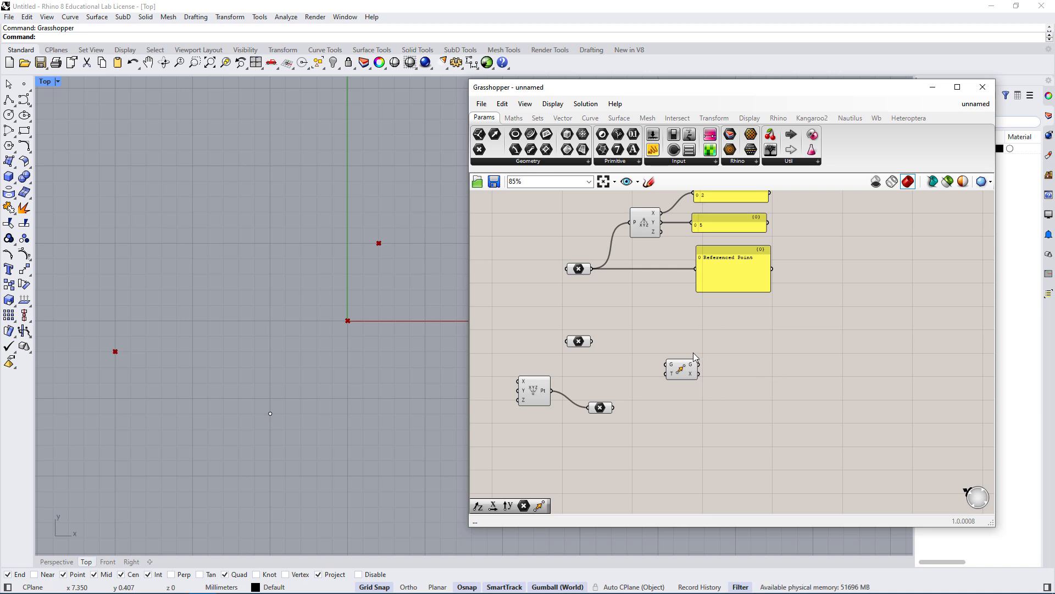
# Look up where Move, Construct Point and Panel are located in the component library.
pyautogui.click(682, 370)
pyautogui.keyDown('ctrl'); pyautogui.click(680, 365); pyautogui.keyUp('ctrl')
pyautogui.keyDown('ctrl'); pyautogui.keyDown('alt'); pyautogui.click(682, 373); pyautogui.keyUp('alt'); pyautogui.keyUp('ctrl')
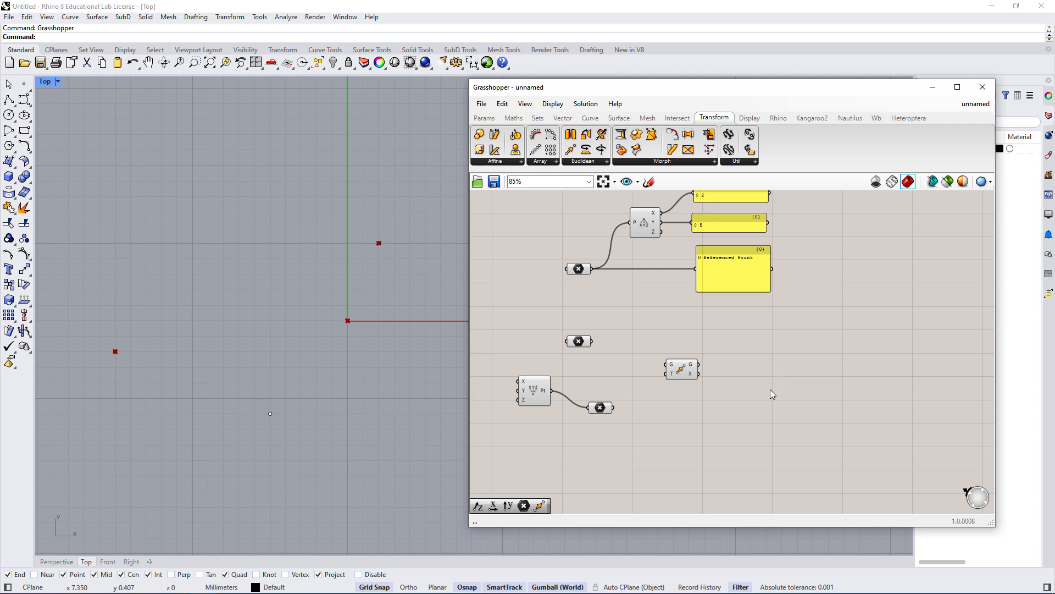
pyautogui.moveTo(753, 352); pyautogui.dragTo(651, 421)
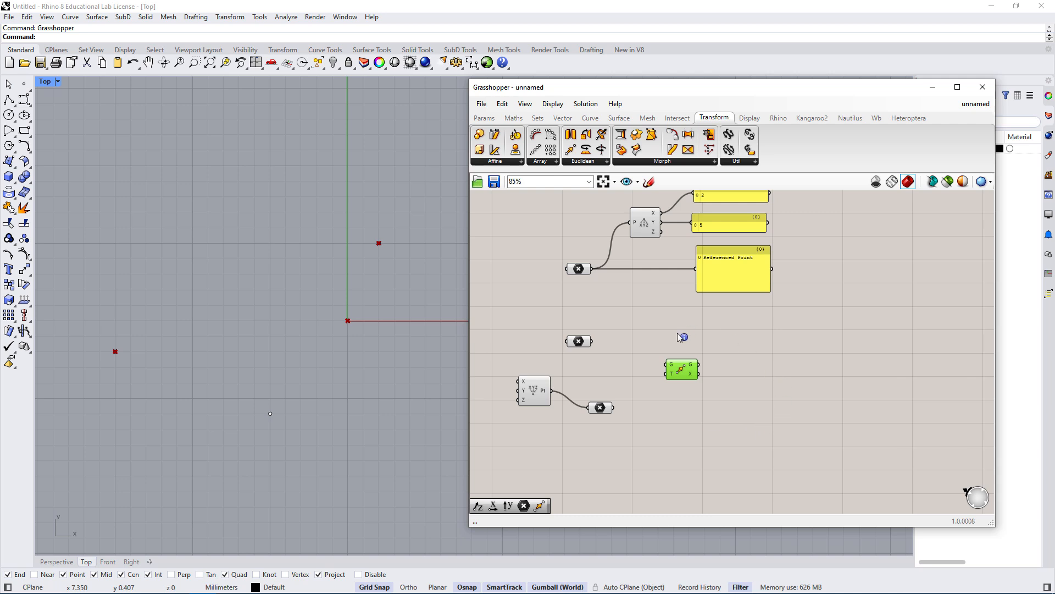
pyautogui.keyDown('ctrl'); pyautogui.keyDown('alt'); pyautogui.click(535, 394); pyautogui.keyUp('alt'); pyautogui.keyUp('ctrl')
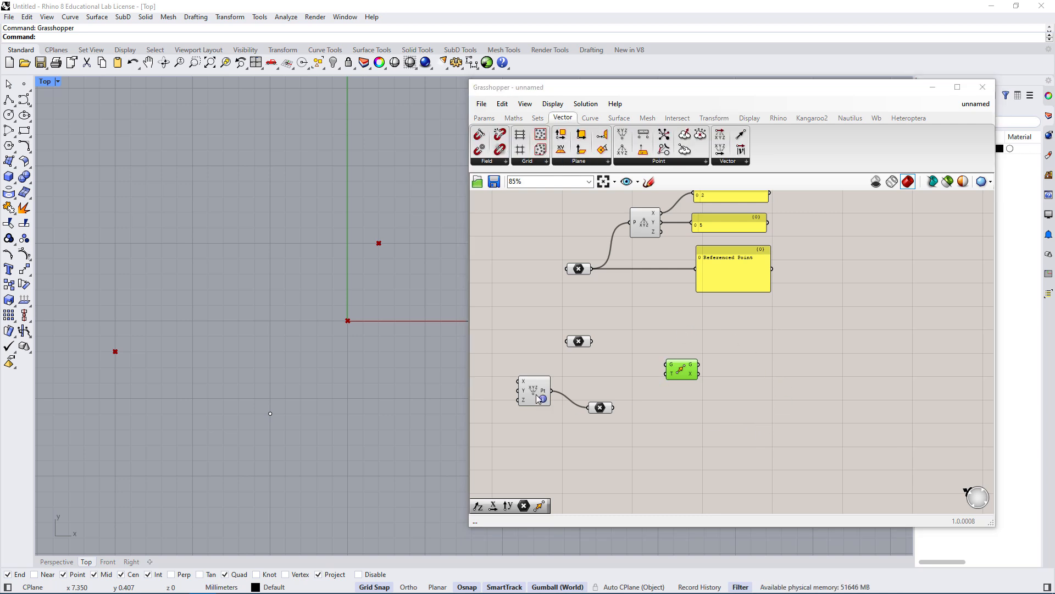
pyautogui.keyDown('ctrl'); pyautogui.keyDown('alt'); pyautogui.click(730, 268); pyautogui.keyUp('alt'); pyautogui.keyUp('ctrl')
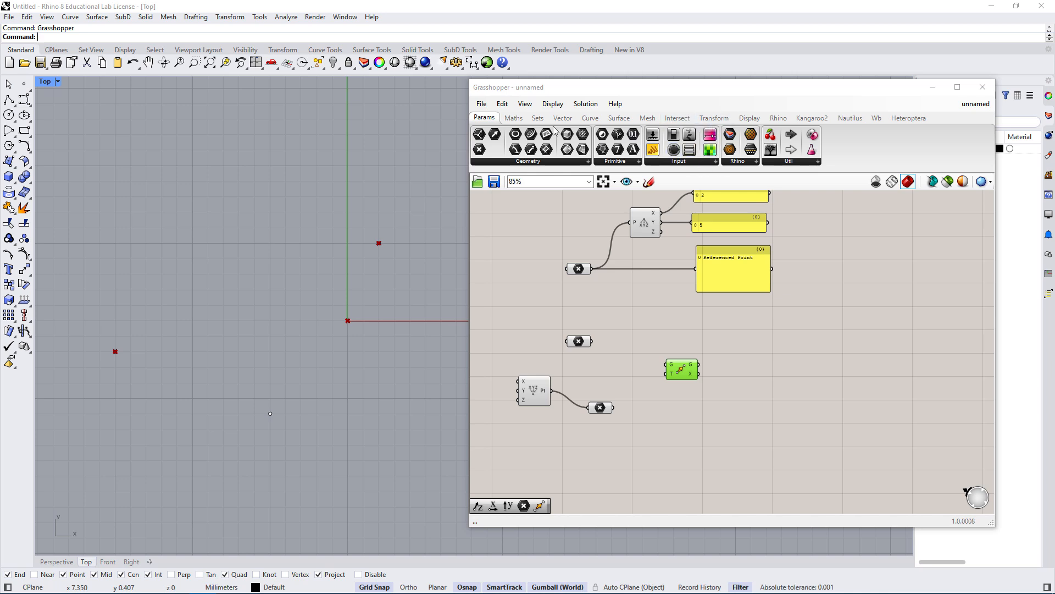
# Examine the Input and Primitive component lists in the Params category.
pyautogui.click(692, 162)
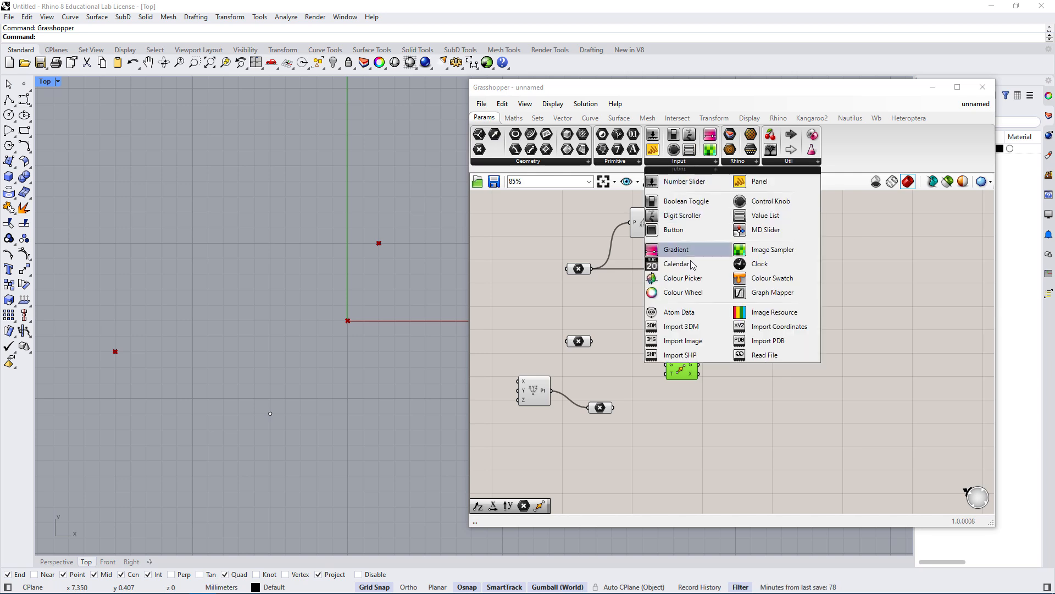
pyautogui.click(630, 163)
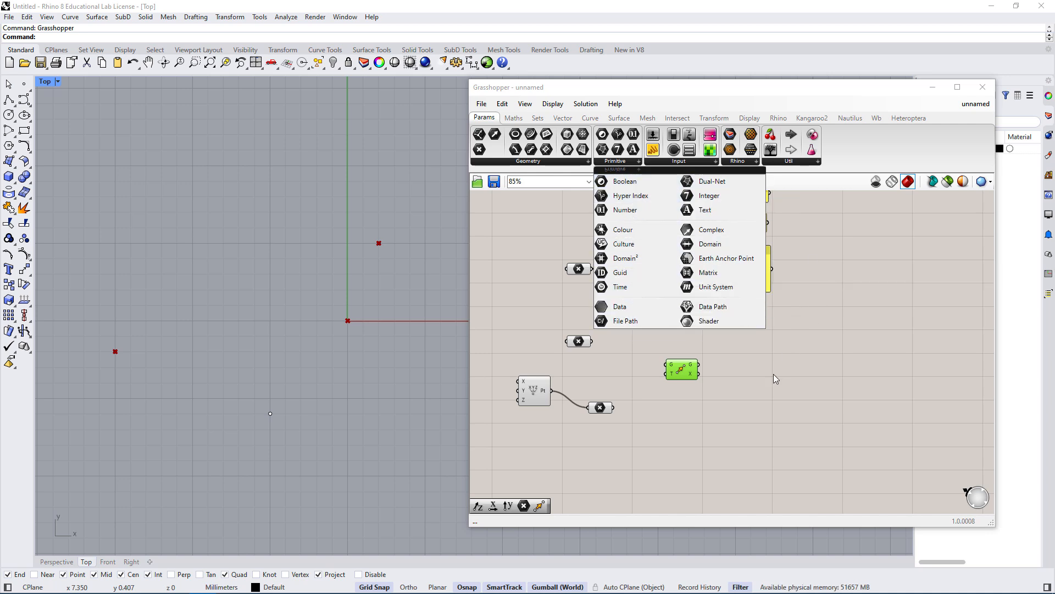
pyautogui.click(767, 405)
# Place the Move component directly beside the point parameter fed by Construct Point.
pyautogui.moveTo(691, 413); pyautogui.dragTo(717, 404, button='right')
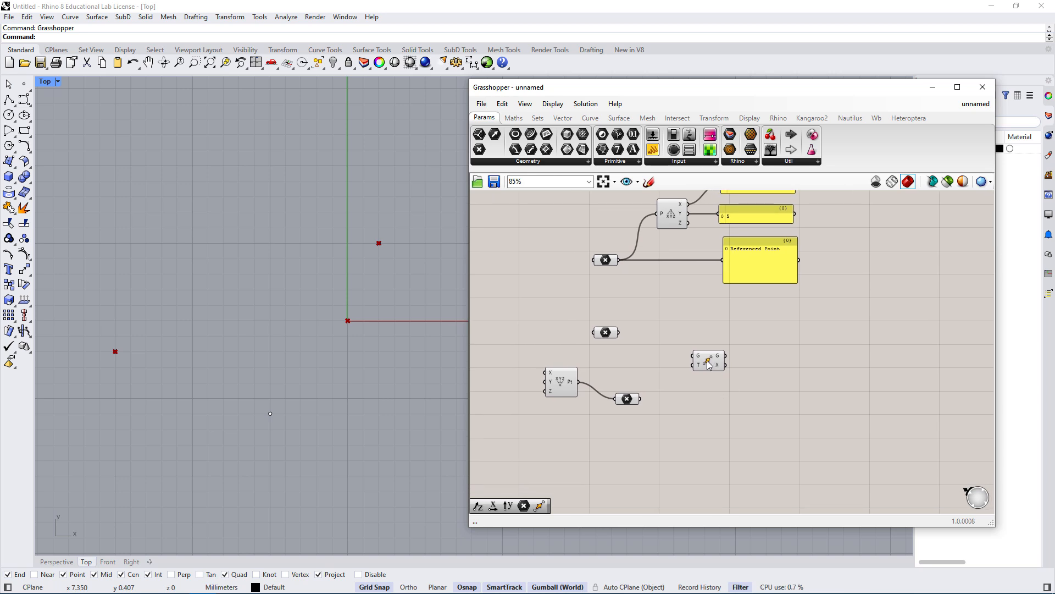
pyautogui.moveTo(703, 364); pyautogui.dragTo(694, 376)
pyautogui.moveTo(684, 417); pyautogui.dragTo(687, 410)
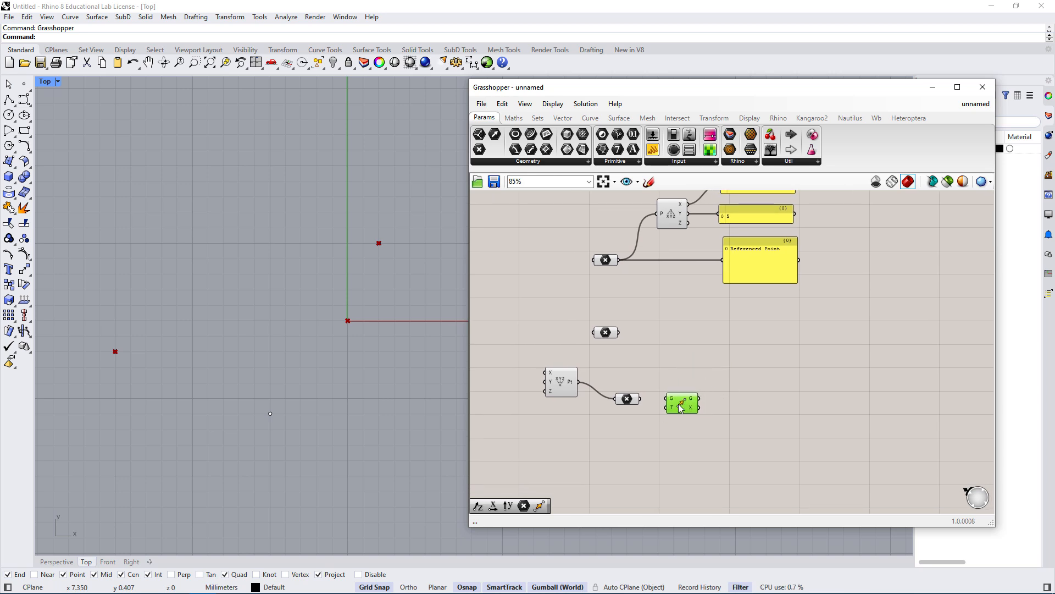
pyautogui.moveTo(646, 365); pyautogui.dragTo(728, 435)
pyautogui.moveTo(609, 387); pyautogui.dragTo(648, 424)
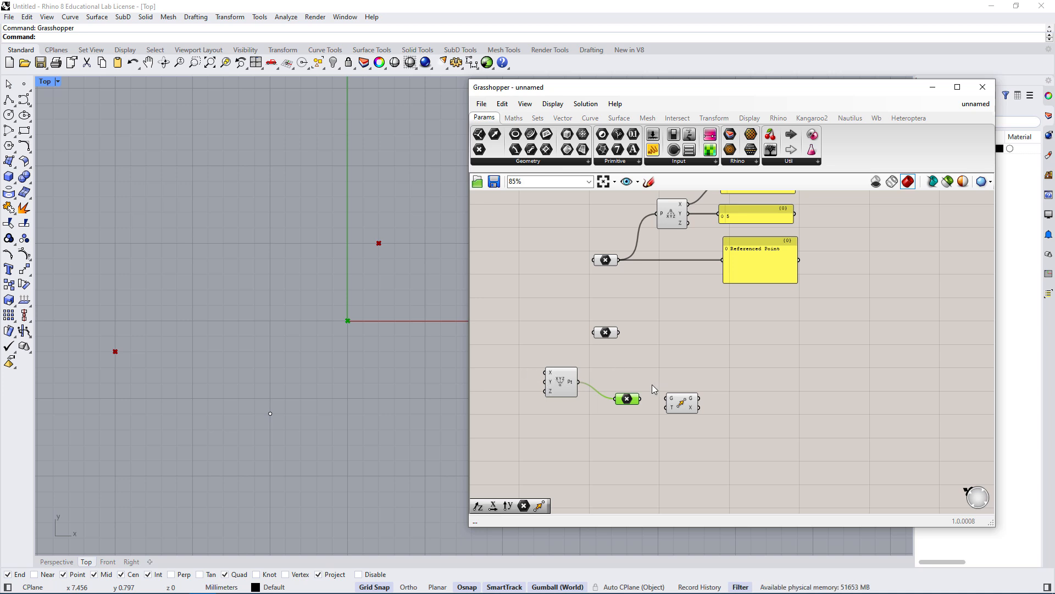
# Connect Construct Point to Move's G input and arrange the point parameter above the Move component.
pyautogui.moveTo(629, 402); pyautogui.dragTo(644, 363)
pyautogui.moveTo(571, 388); pyautogui.dragTo(592, 394)
pyautogui.moveTo(685, 408); pyautogui.dragTo(638, 395)
pyautogui.moveTo(679, 342); pyautogui.dragTo(636, 363)
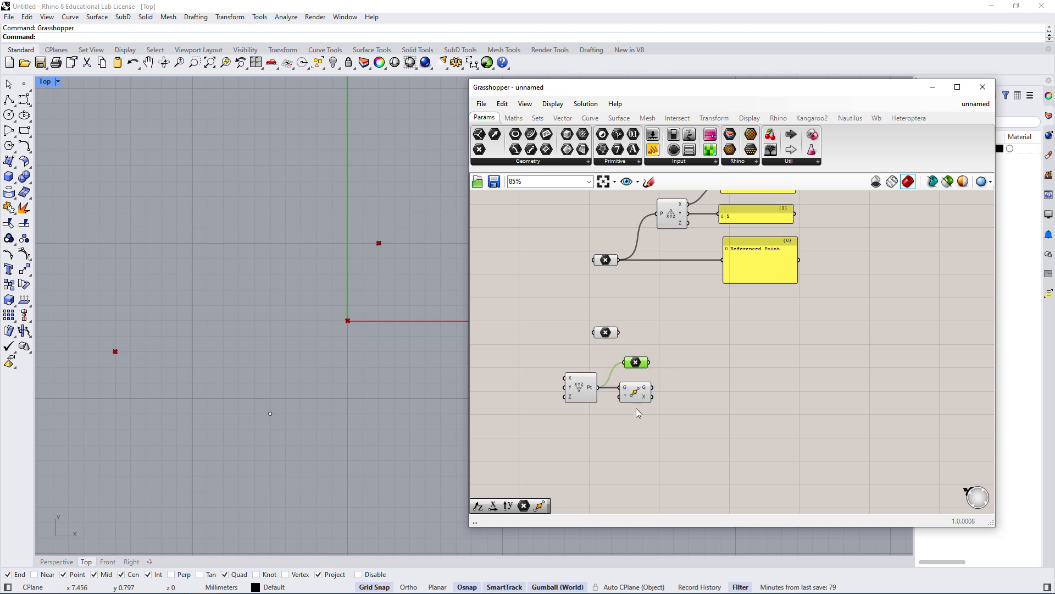
# Space the Move component slightly farther from Construct Point and inspect its G and T inputs.
pyautogui.click(736, 405)
pyautogui.click(637, 392)
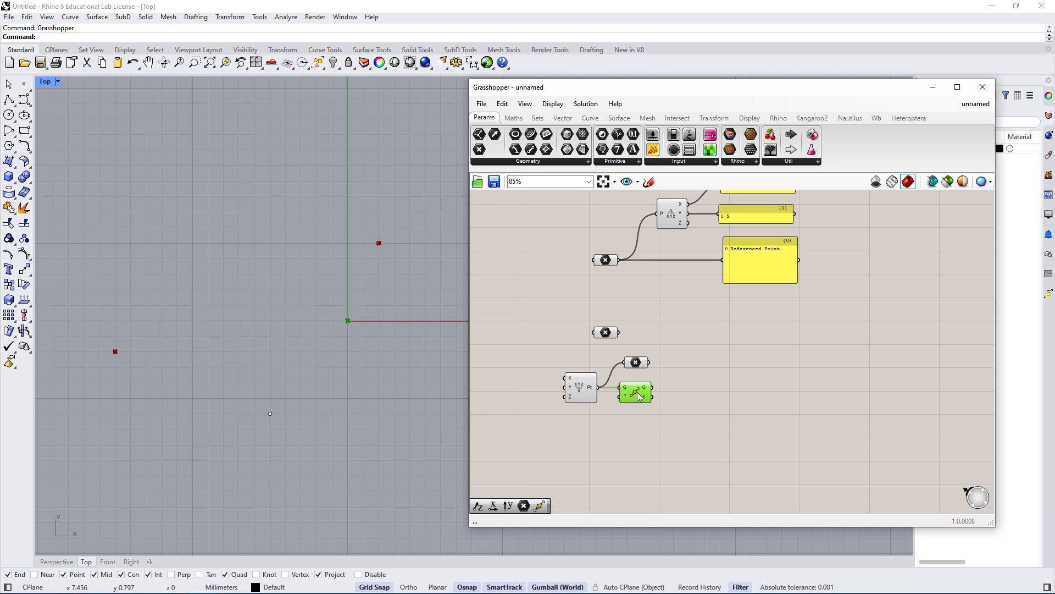
pyautogui.moveTo(626, 391)
pyautogui.moveTo(635, 395); pyautogui.dragTo(645, 394)
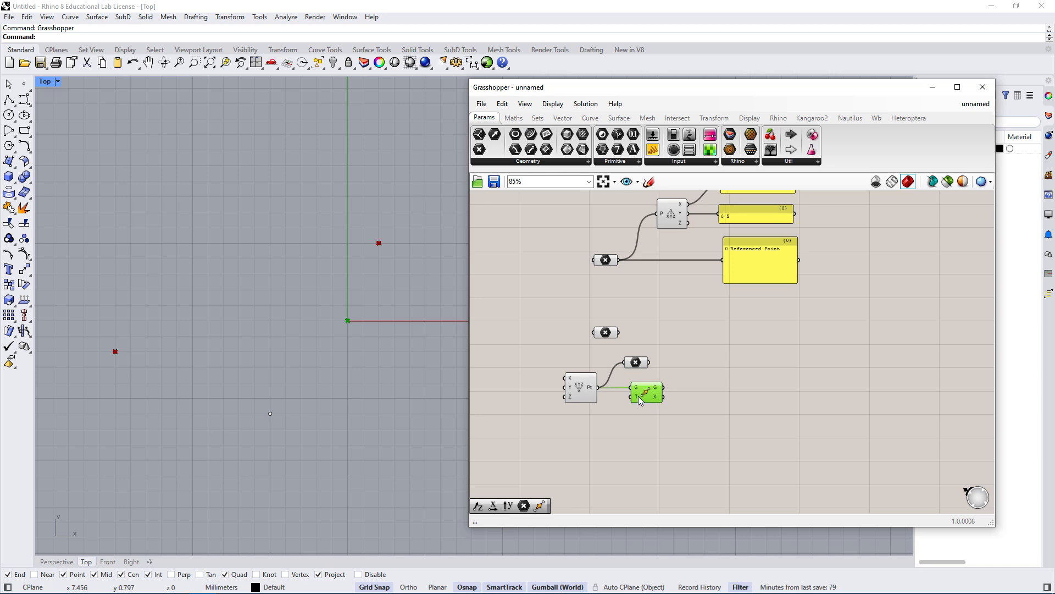
pyautogui.moveTo(635, 402)
# Connect the referenced point parameter that feeds the panels to Move's T input.
pyautogui.moveTo(693, 315); pyautogui.dragTo(702, 344, button='right')
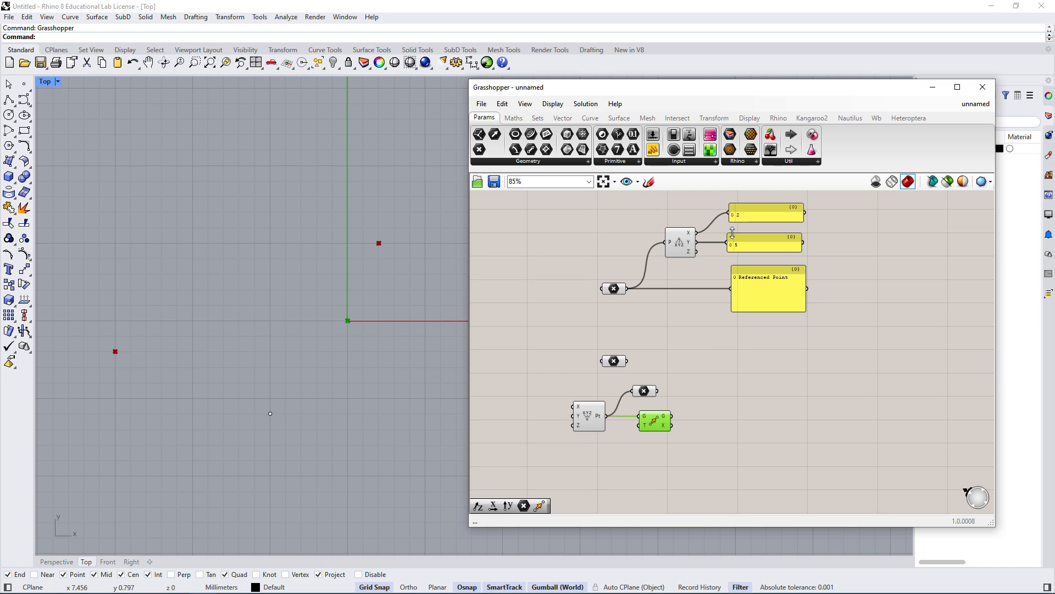
pyautogui.moveTo(708, 193); pyautogui.dragTo(841, 270)
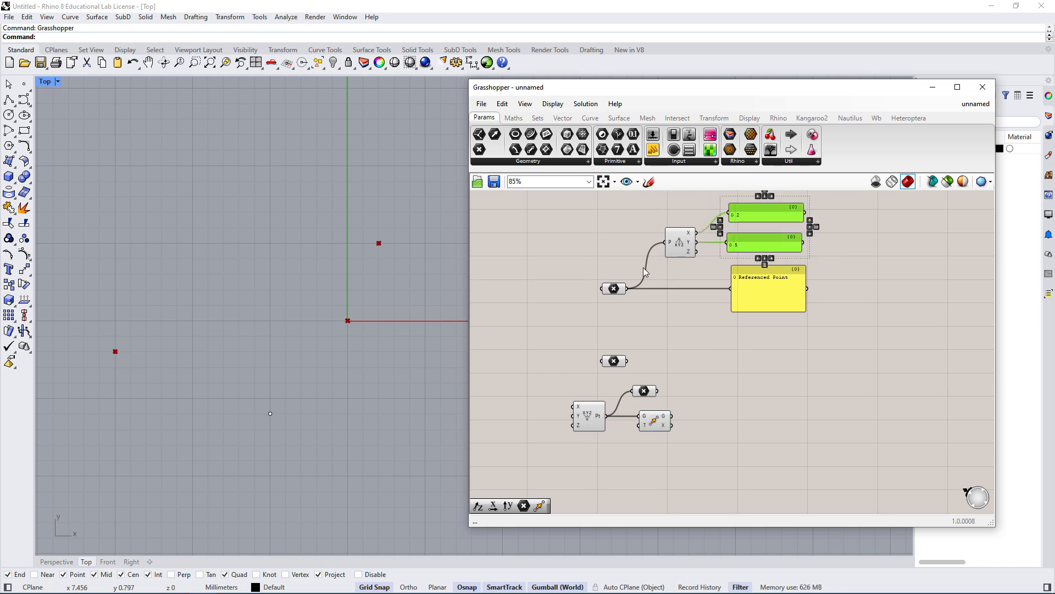
pyautogui.moveTo(627, 288); pyautogui.dragTo(638, 424)
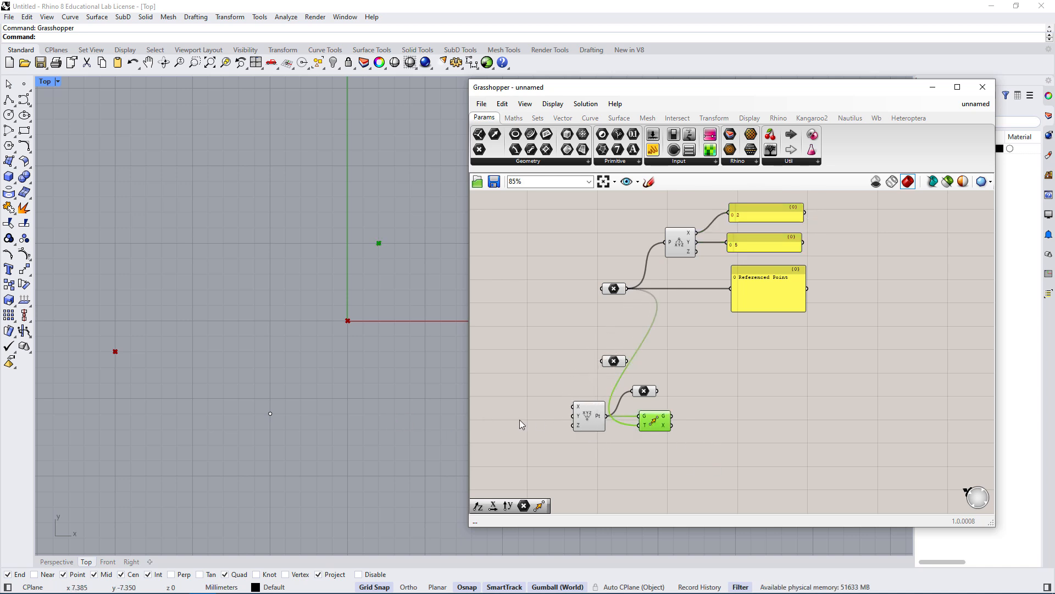
# Compare the moved point with the referenced point by selecting Move, the point parameter and the Rhino point.
pyautogui.click(652, 422)
pyautogui.moveTo(381, 338); pyautogui.dragTo(368, 348, button='right')
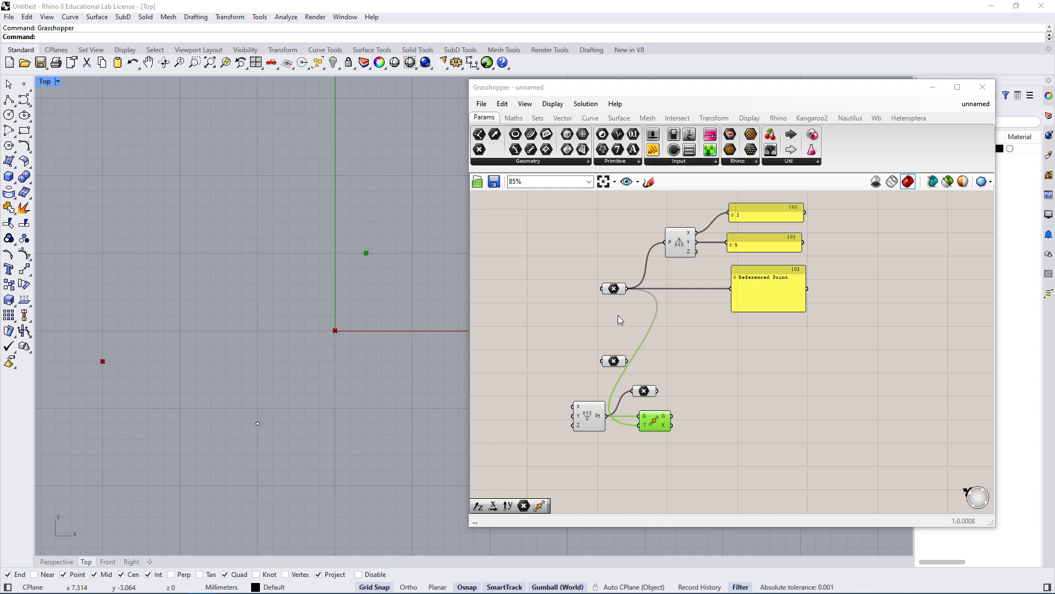
pyautogui.click(614, 288)
pyautogui.click(416, 301)
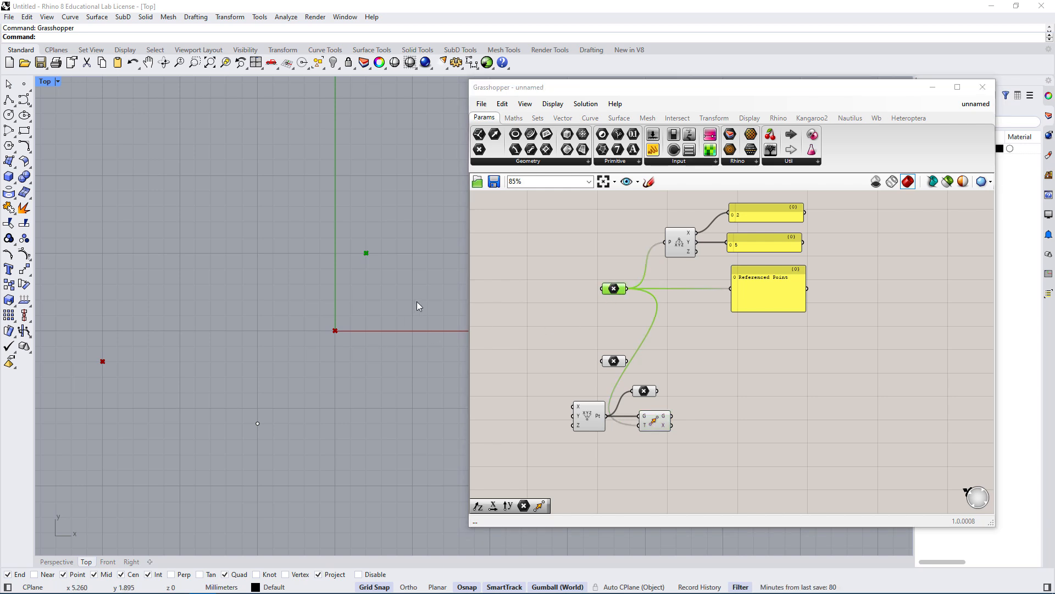
pyautogui.click(712, 337)
pyautogui.click(614, 288)
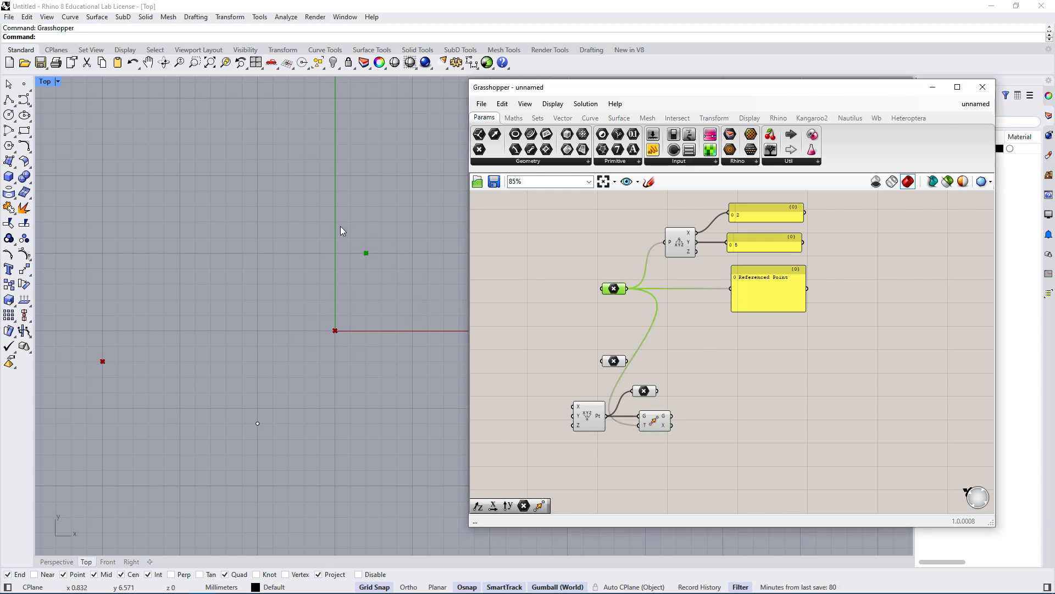
pyautogui.moveTo(341, 226); pyautogui.dragTo(388, 267)
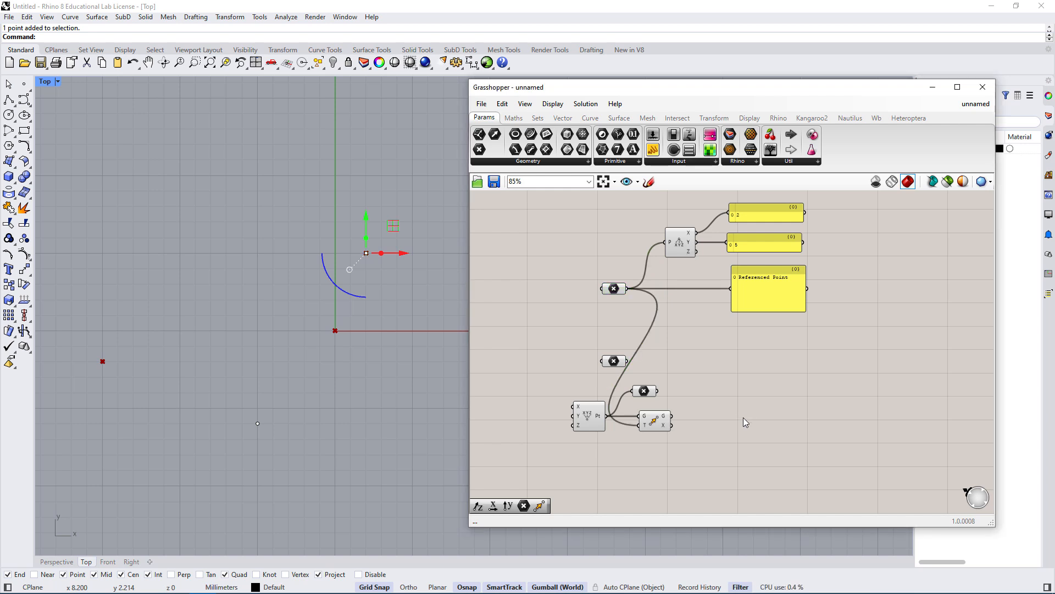
# Add a Unit X vector component below Construct Point.
pyautogui.moveTo(743, 417); pyautogui.dragTo(821, 380, button='right')
pyautogui.click(753, 382)
pyautogui.moveTo(754, 385); pyautogui.dragTo(758, 385)
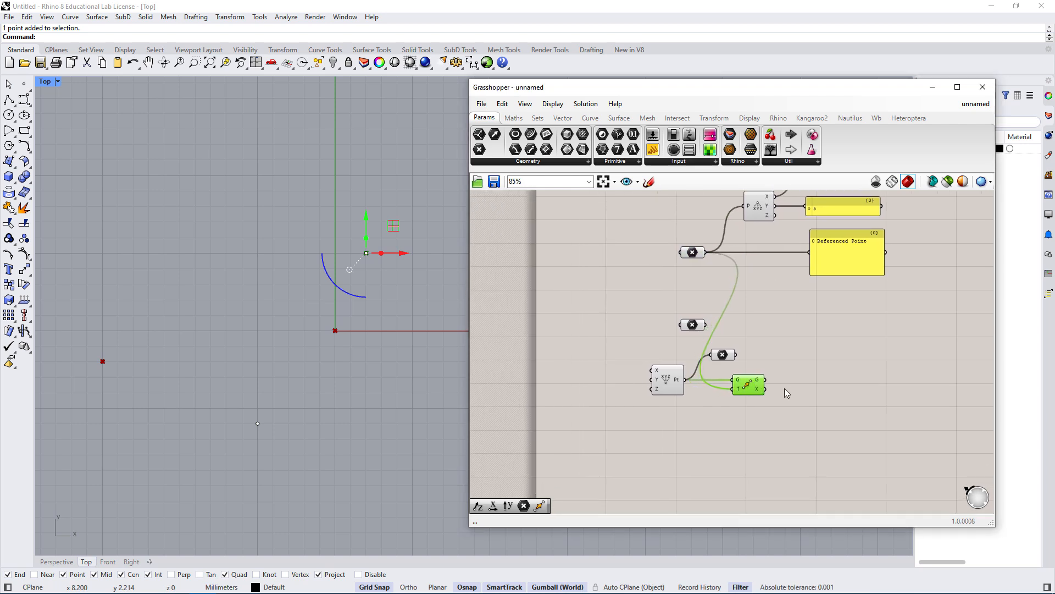
pyautogui.click(801, 408)
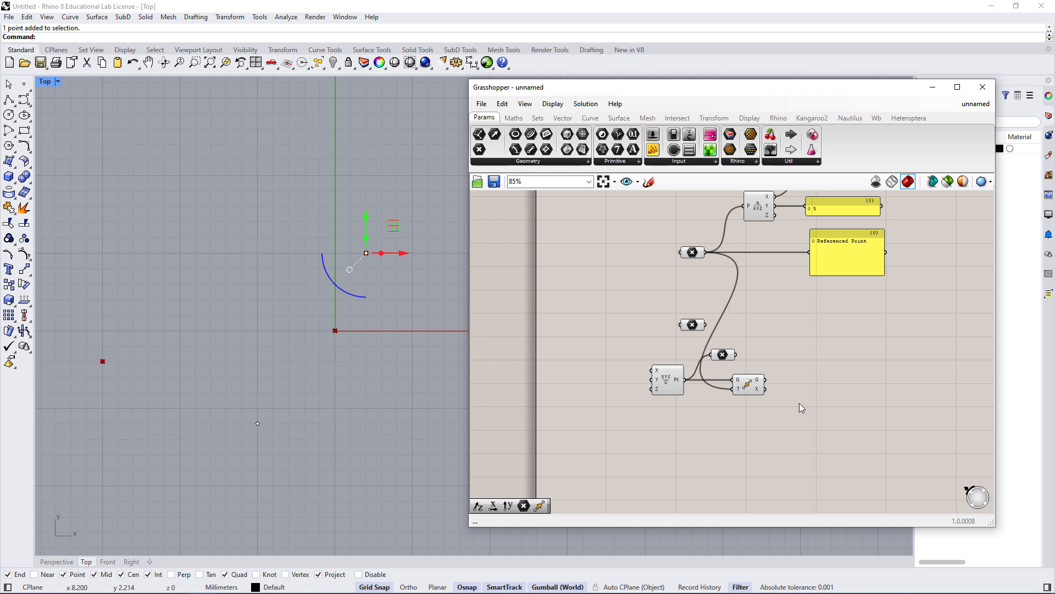
pyautogui.moveTo(738, 388)
pyautogui.doubleClick(694, 436)
pyautogui.write('x')
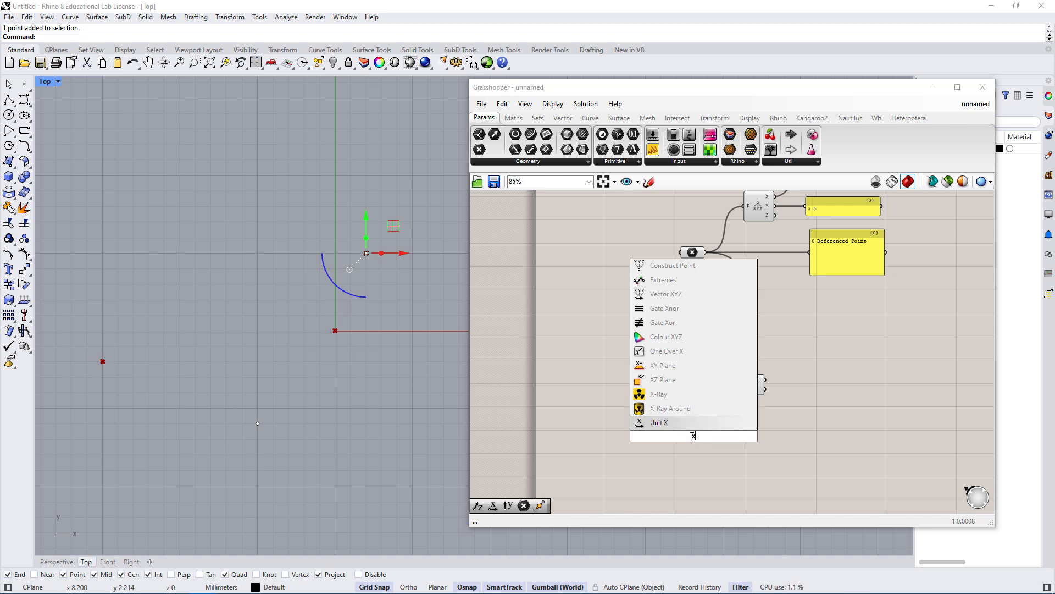
pyautogui.click(657, 422)
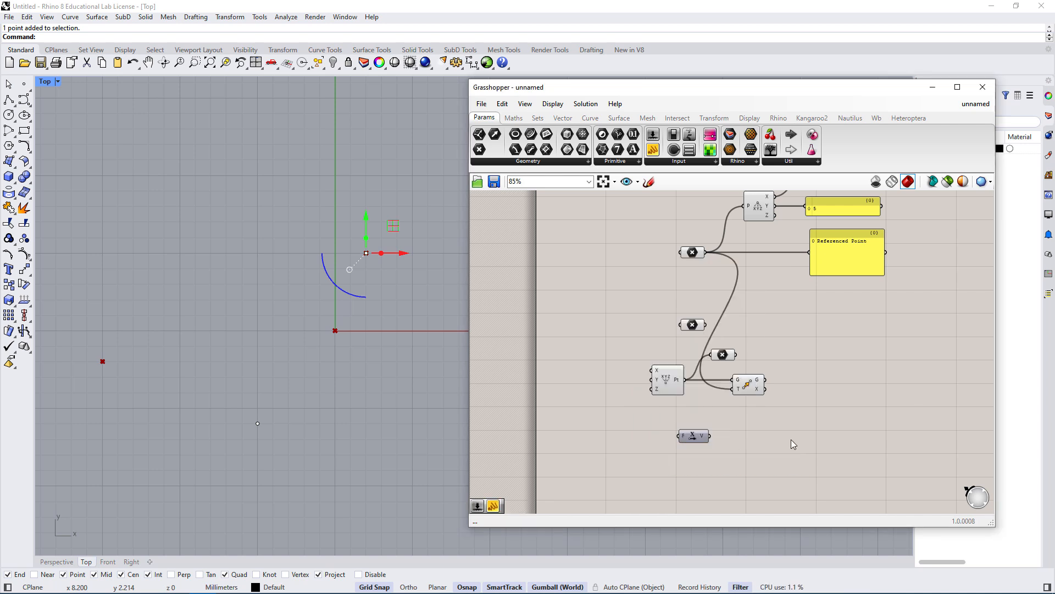
# Look up the Unit X component among the available vector components.
pyautogui.click(562, 118)
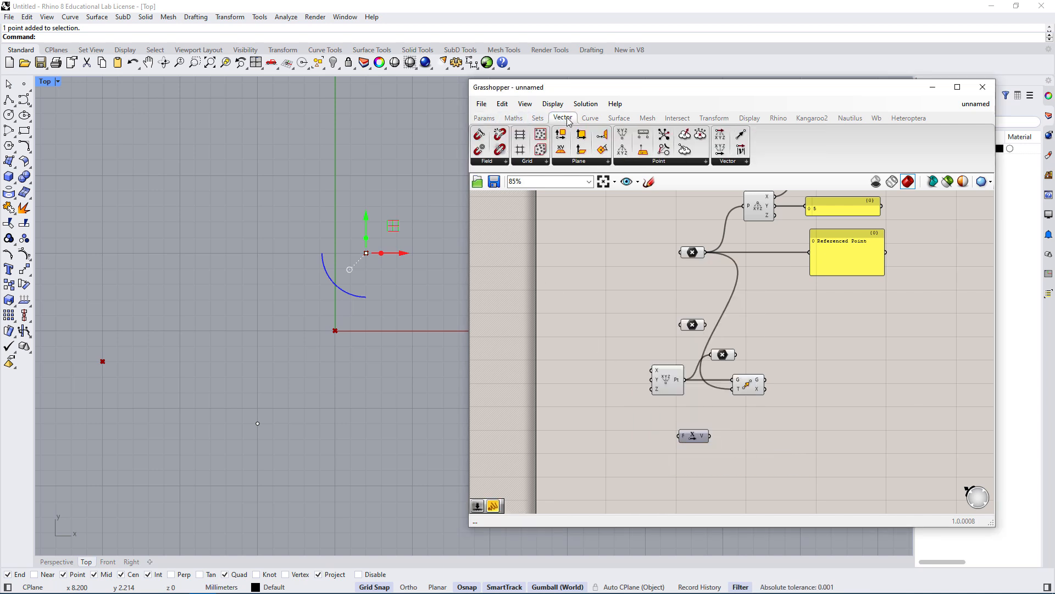
pyautogui.click(728, 162)
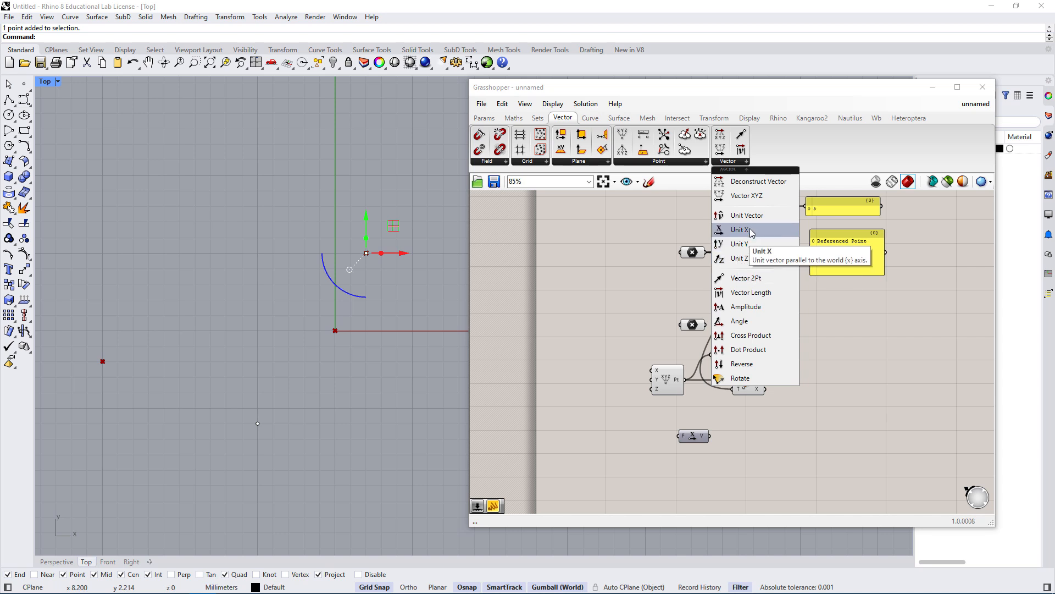
pyautogui.click(856, 328)
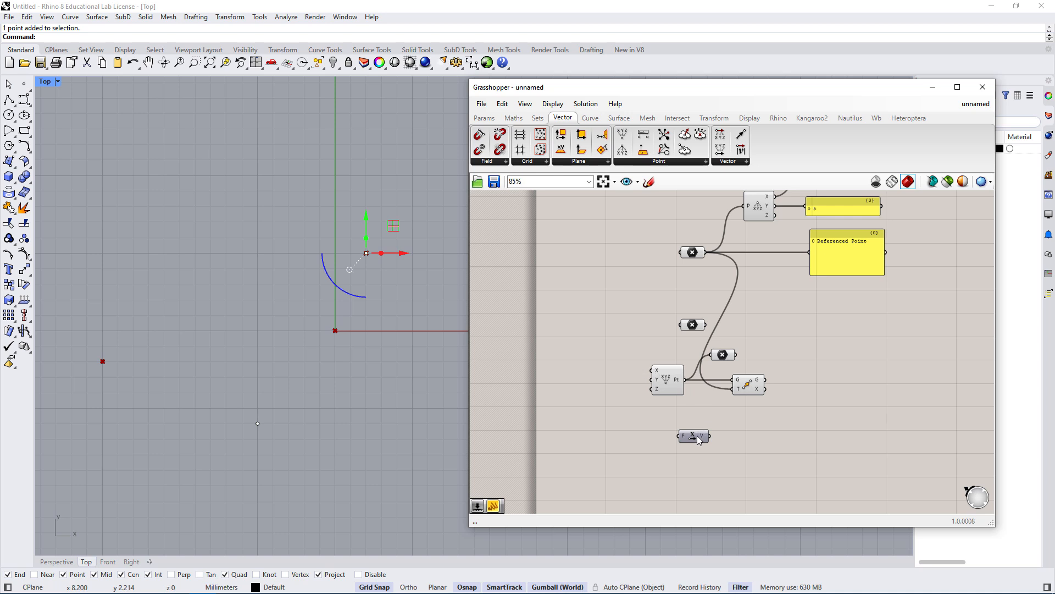
# Place Unit X directly below Construct Point, connect its output to Move's T input, and inspect that input.
pyautogui.moveTo(698, 440); pyautogui.dragTo(733, 392)
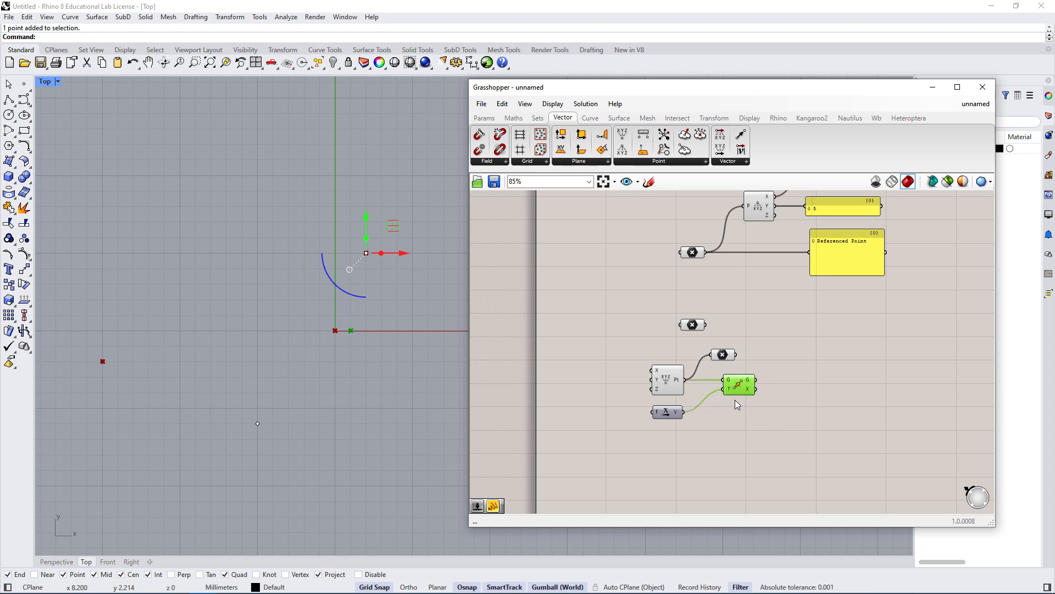
pyautogui.moveTo(730, 388)
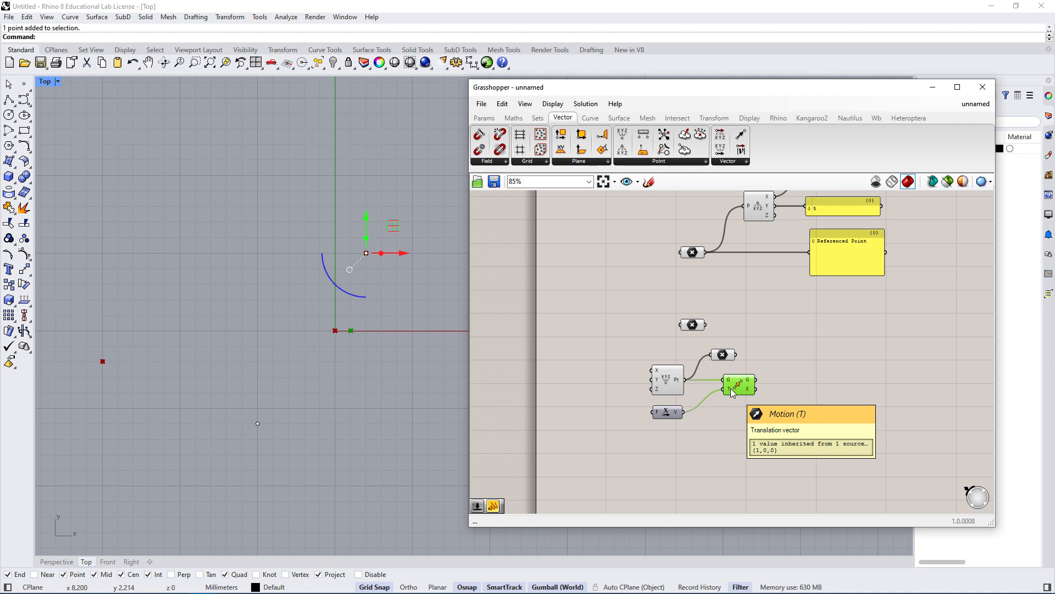
pyautogui.click(747, 426)
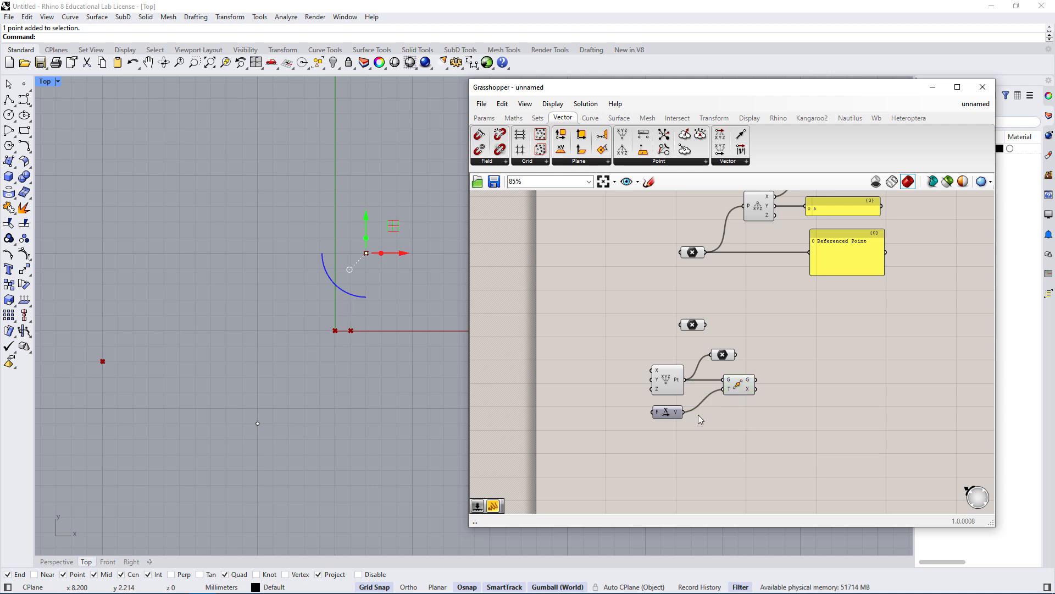
# Add a number slider beside Unit X and connect it to Unit X's factor input.
pyautogui.click(666, 413)
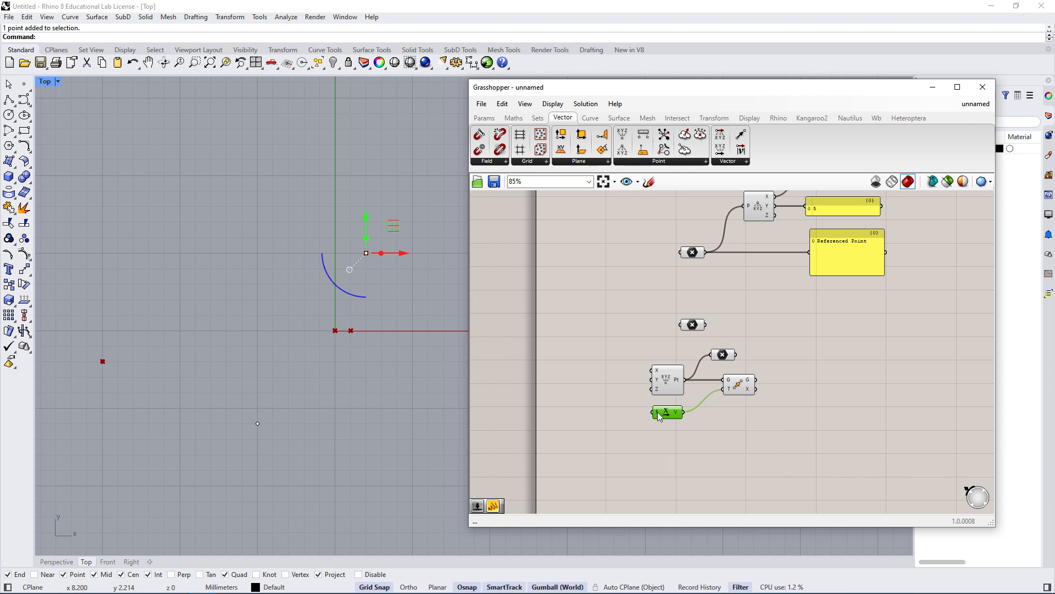
pyautogui.moveTo(654, 434); pyautogui.dragTo(701, 407, button='right')
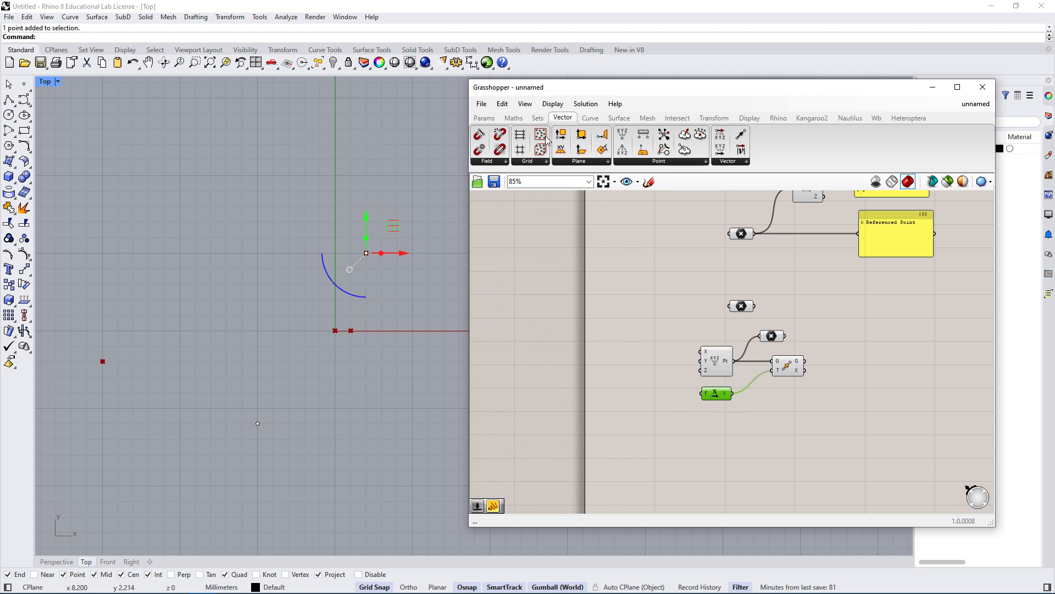
pyautogui.click(484, 120)
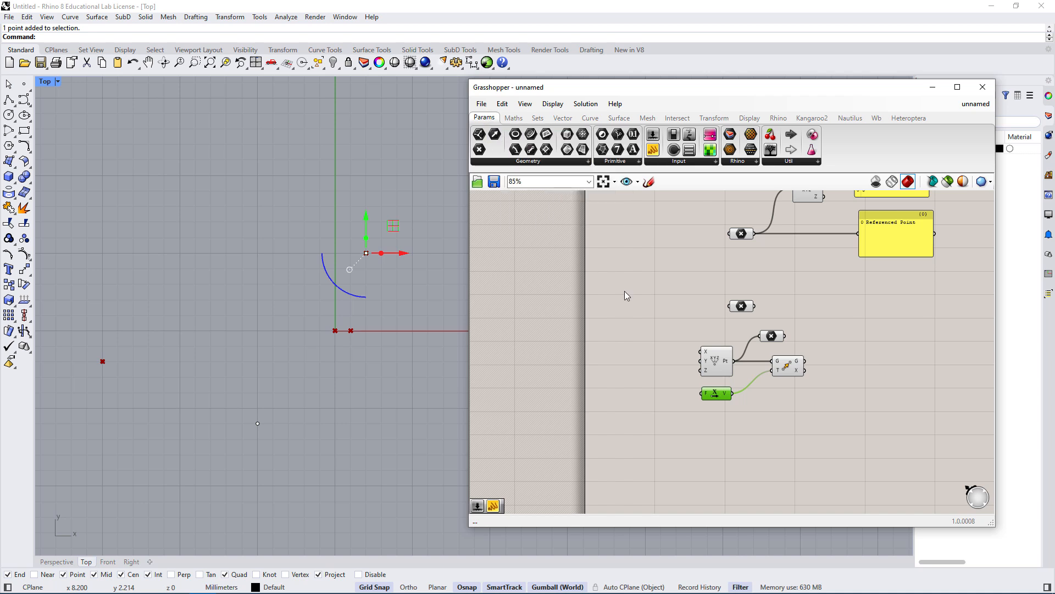
pyautogui.click(653, 137)
pyautogui.click(632, 363)
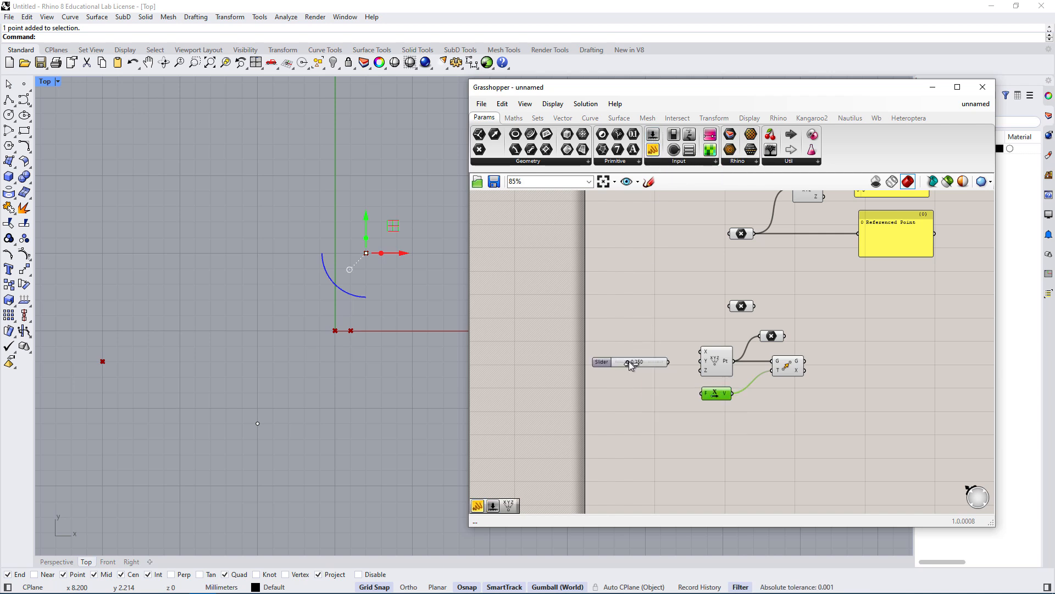
pyautogui.moveTo(629, 362); pyautogui.dragTo(590, 378)
pyautogui.moveTo(632, 361); pyautogui.dragTo(706, 394)
pyautogui.click(715, 394)
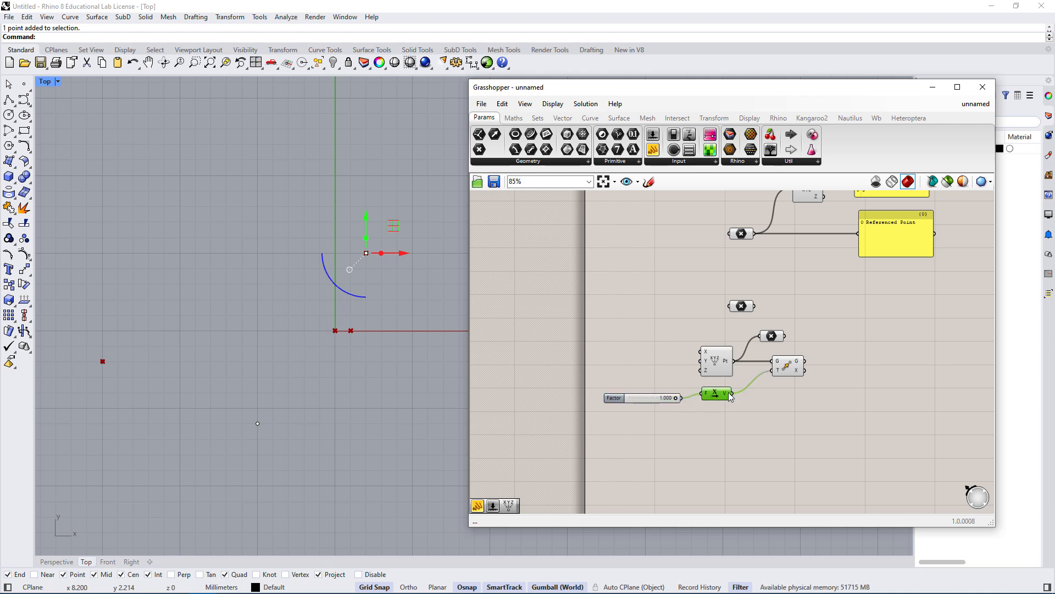
# Line up the factor slider with Unit X's input and try out its range.
pyautogui.moveTo(651, 398); pyautogui.dragTo(651, 386)
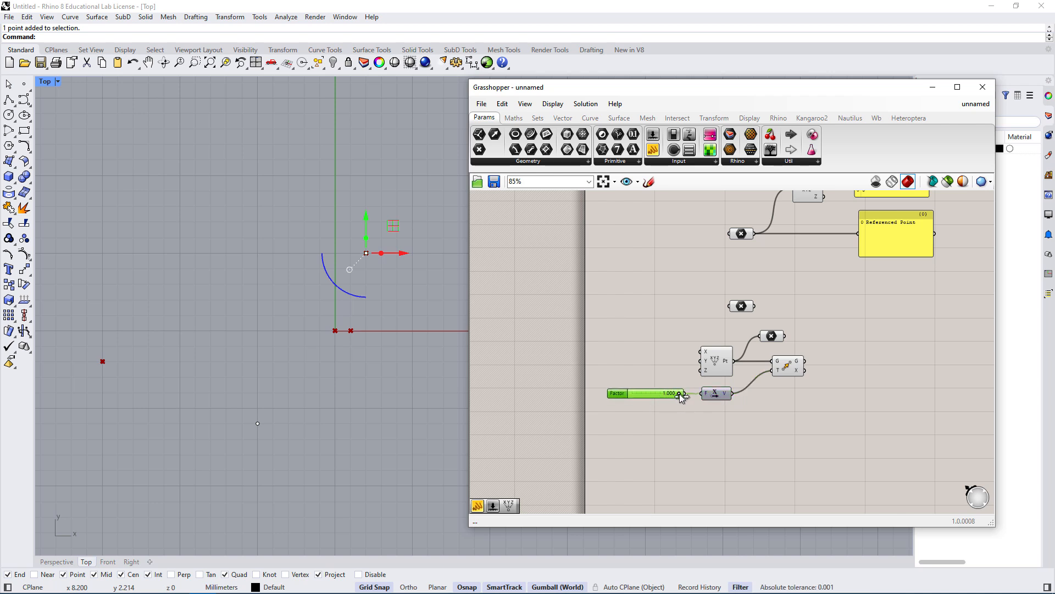
pyautogui.moveTo(652, 394); pyautogui.dragTo(410, 377)
pyautogui.moveTo(632, 392); pyautogui.dragTo(715, 398)
pyautogui.click(688, 419)
# Name the factor slider "Move x" in its settings and compare integer rounding with floating-point rounding, keeping R.
pyautogui.doubleClick(620, 394)
pyautogui.moveTo(617, 263); pyautogui.dragTo(496, 210)
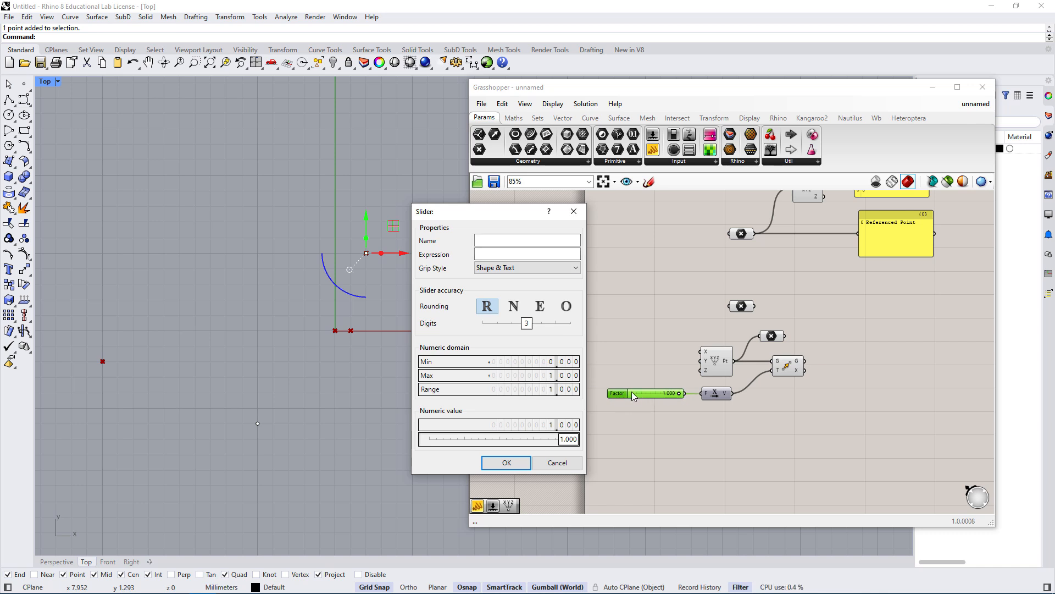
pyautogui.moveTo(457, 214); pyautogui.dragTo(460, 197)
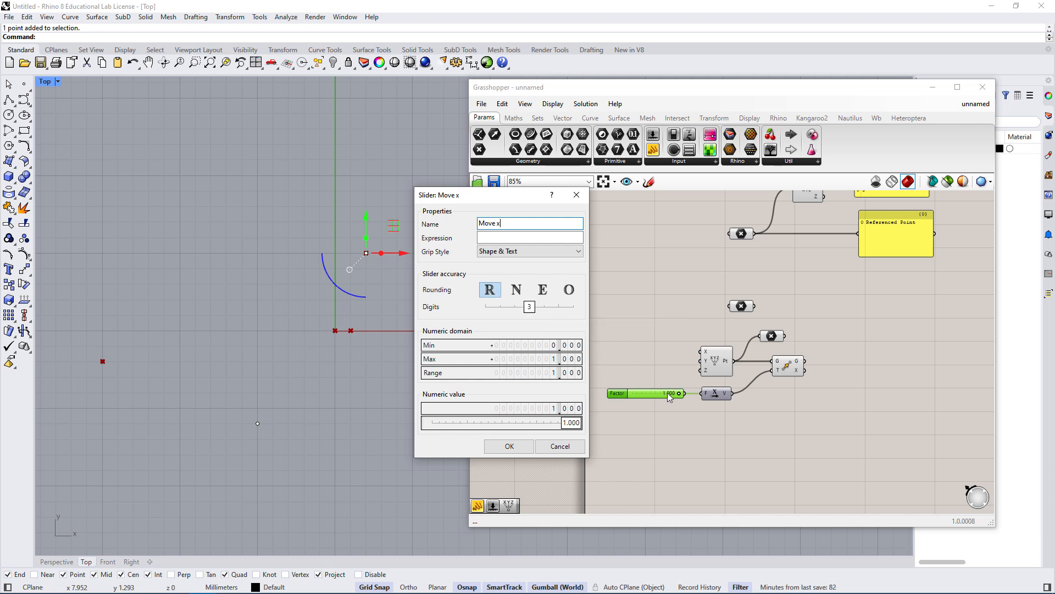
pyautogui.click(516, 291)
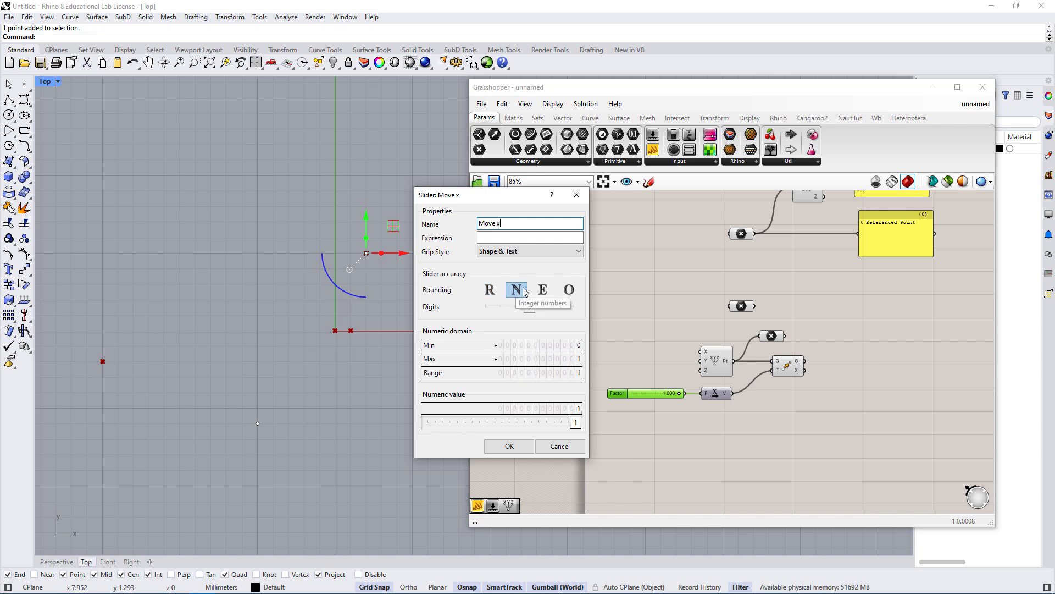
pyautogui.click(489, 290)
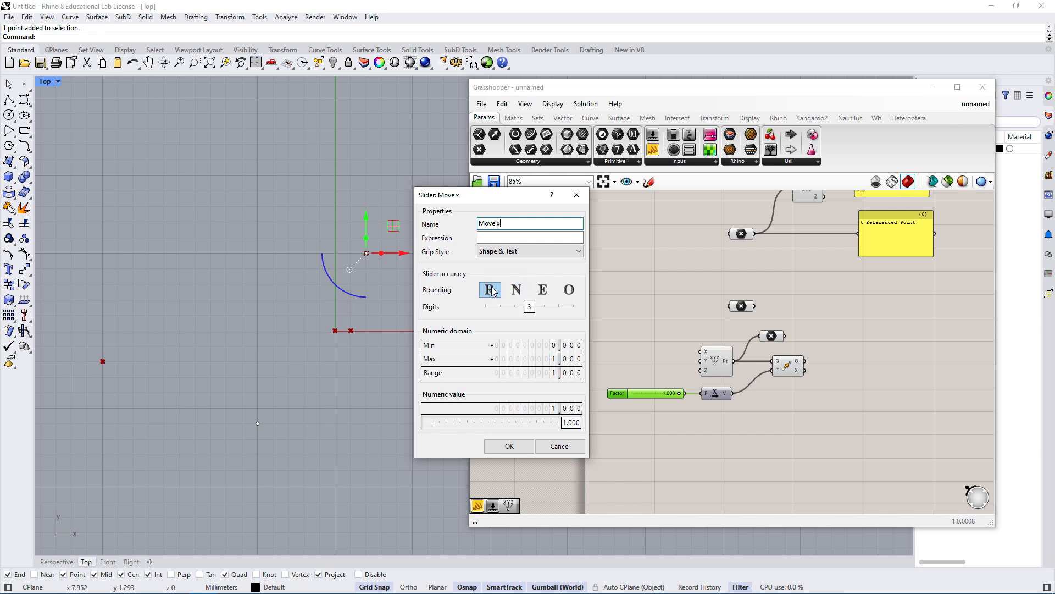
# Set the Move x slider to 1 decimal digit with a maximum of 10 and apply the settings.
pyautogui.moveTo(531, 307); pyautogui.dragTo(499, 329)
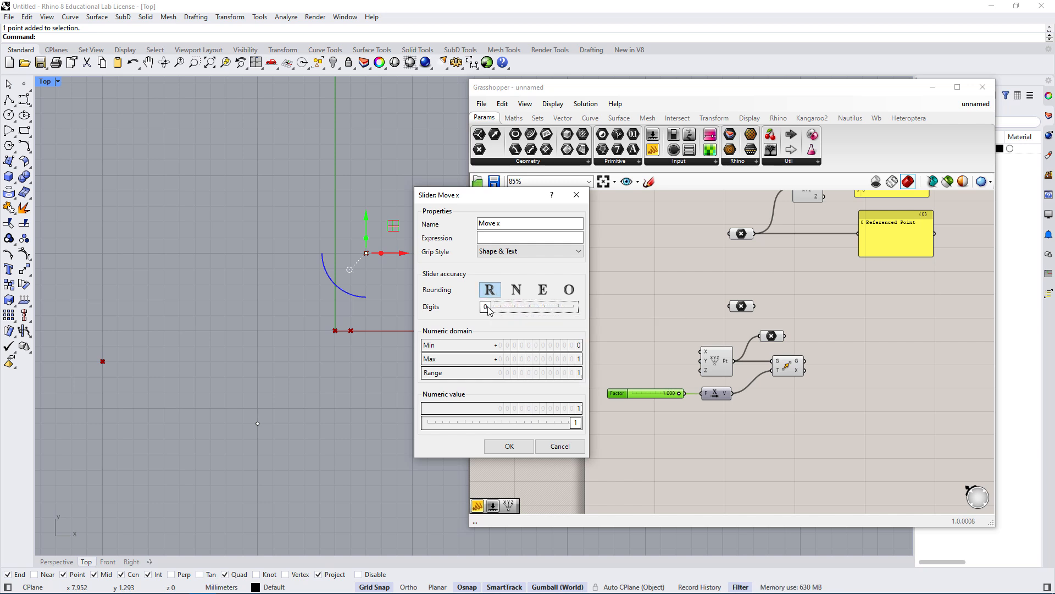
pyautogui.moveTo(492, 307); pyautogui.dragTo(499, 307)
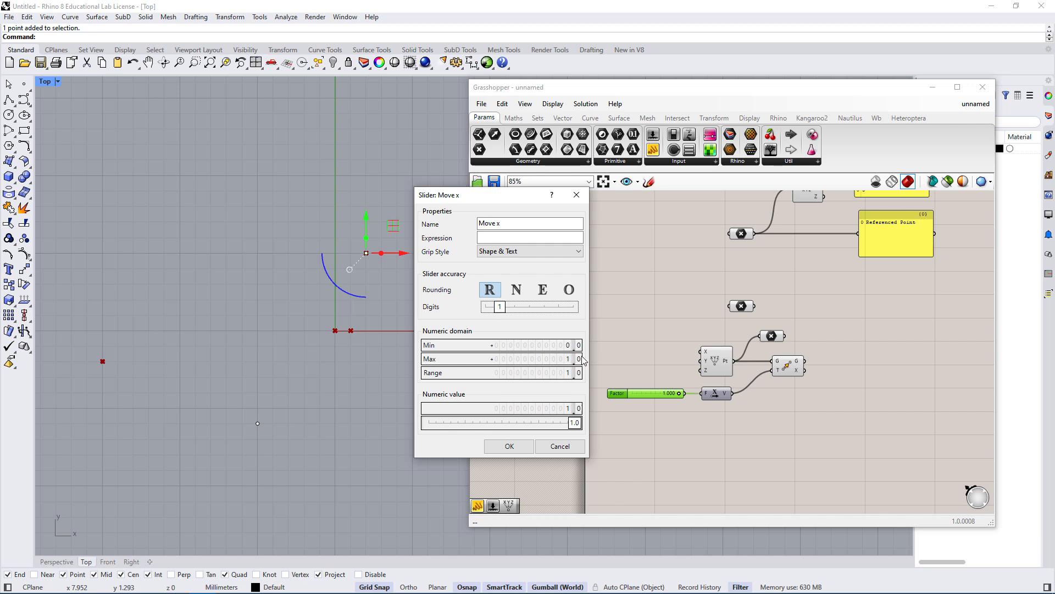
pyautogui.doubleClick(533, 359)
pyautogui.write('10')
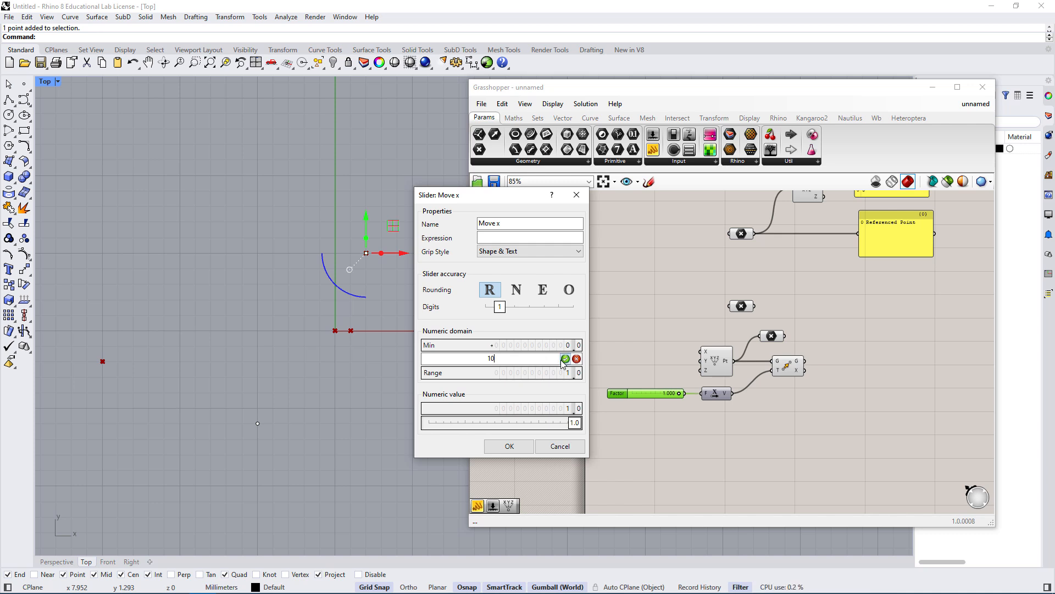
pyautogui.click(565, 359)
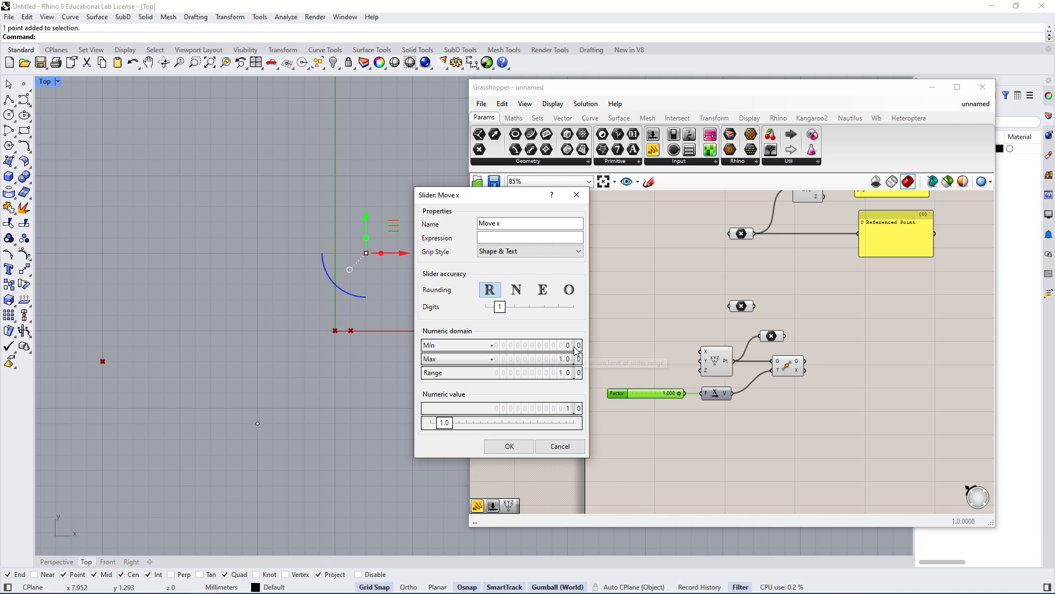
pyautogui.click(509, 446)
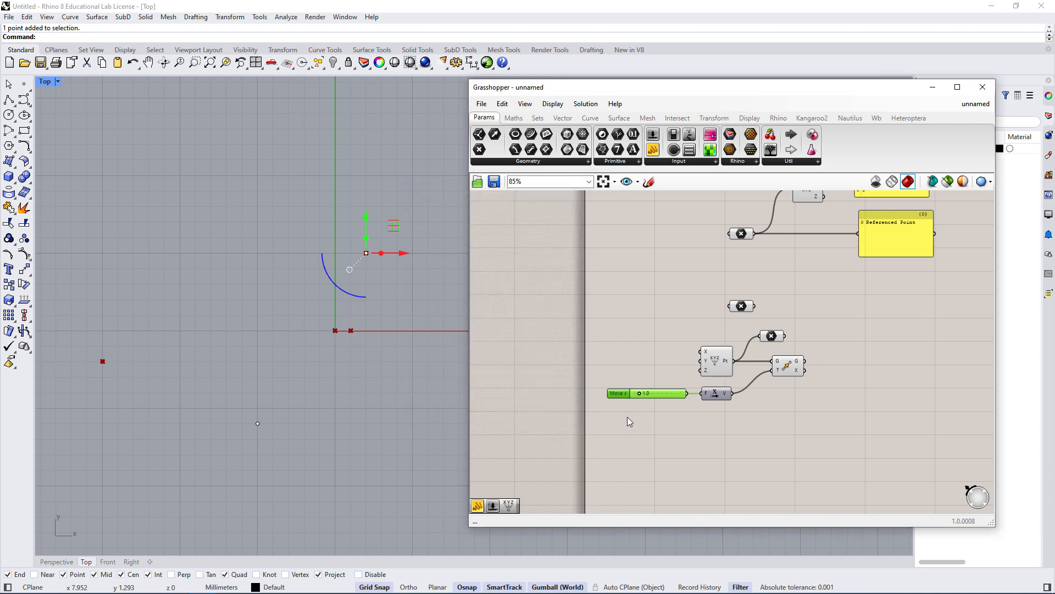
# Set the Move x slider to 4.5 and shift it slightly farther from Unit X.
pyautogui.moveTo(641, 394); pyautogui.dragTo(658, 412)
pyautogui.moveTo(673, 393); pyautogui.dragTo(636, 391)
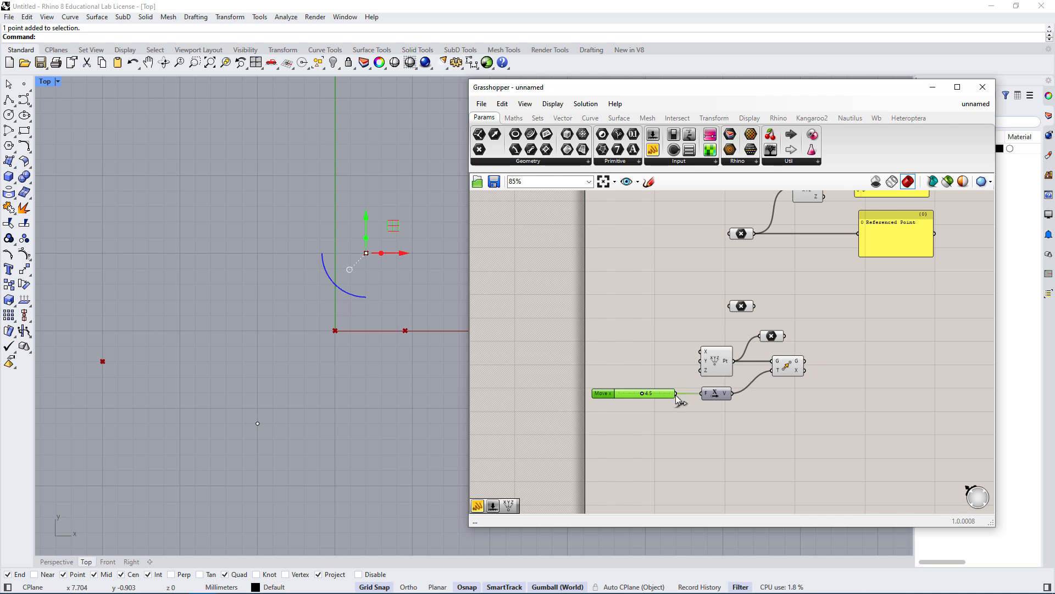
pyautogui.moveTo(676, 394); pyautogui.dragTo(661, 375)
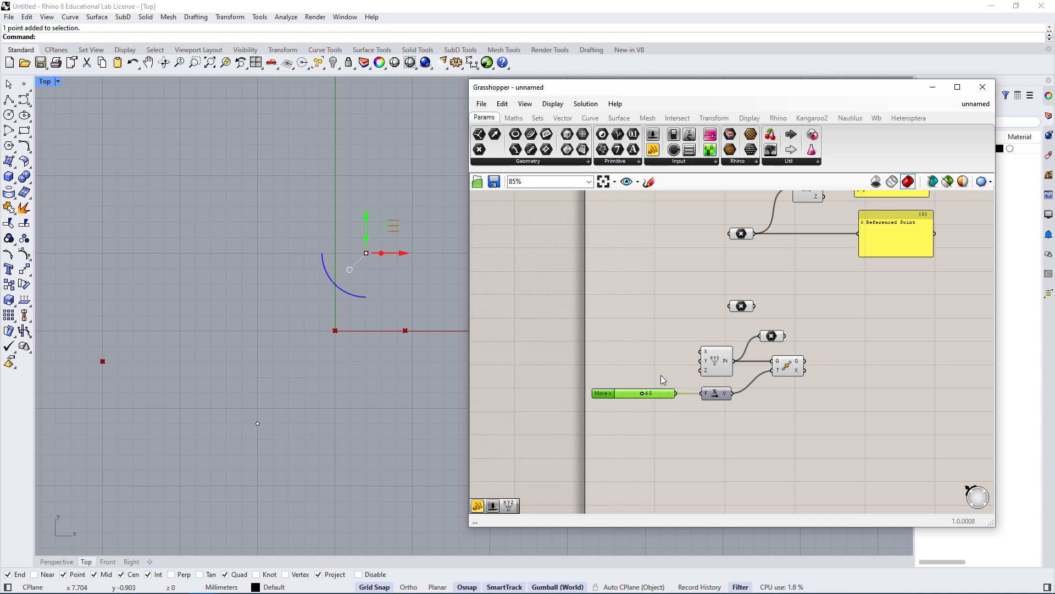
# Review the translation setup by selecting the Unit X component and the Move x slider.
pyautogui.click(715, 393)
pyautogui.moveTo(738, 417); pyautogui.dragTo(693, 384)
pyautogui.click(622, 394)
pyautogui.moveTo(582, 371); pyautogui.dragTo(687, 423)
pyautogui.click(775, 421)
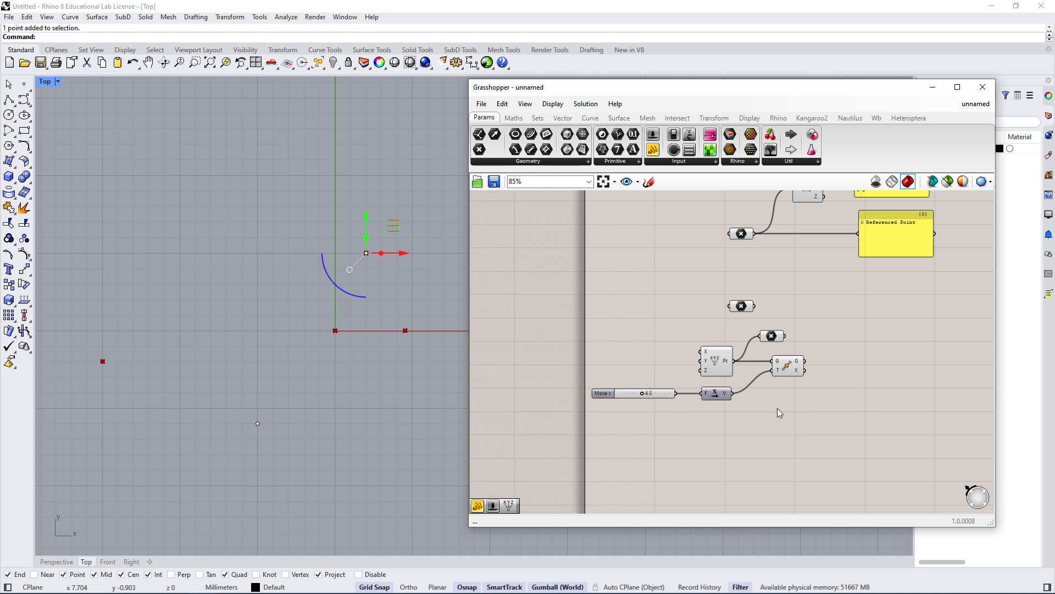
# Lower the Move component so its T input lines up with Unit X's output.
pyautogui.moveTo(836, 427); pyautogui.dragTo(804, 413, button='right')
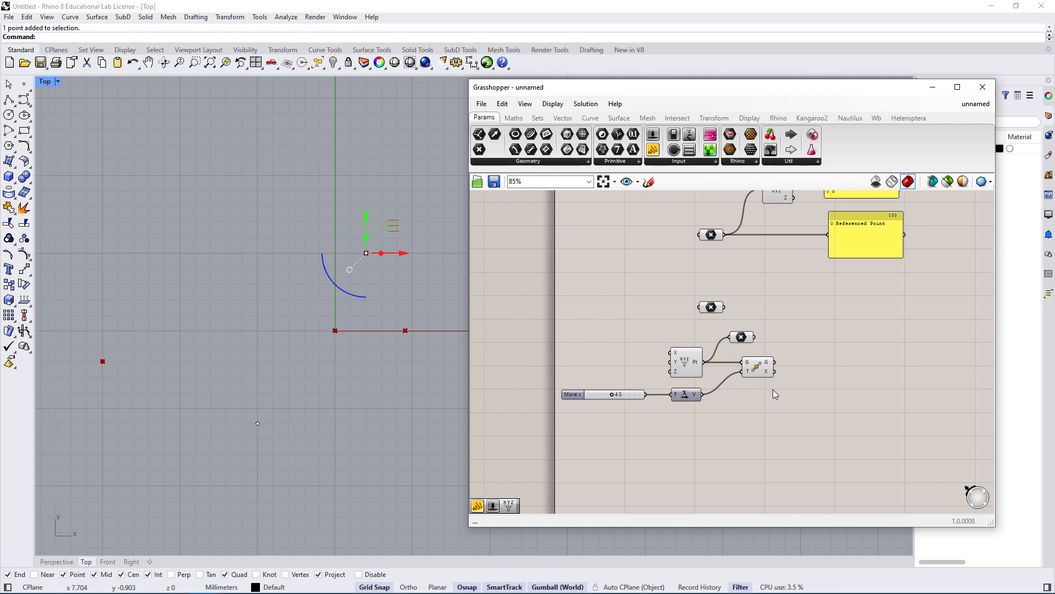
pyautogui.click(754, 372)
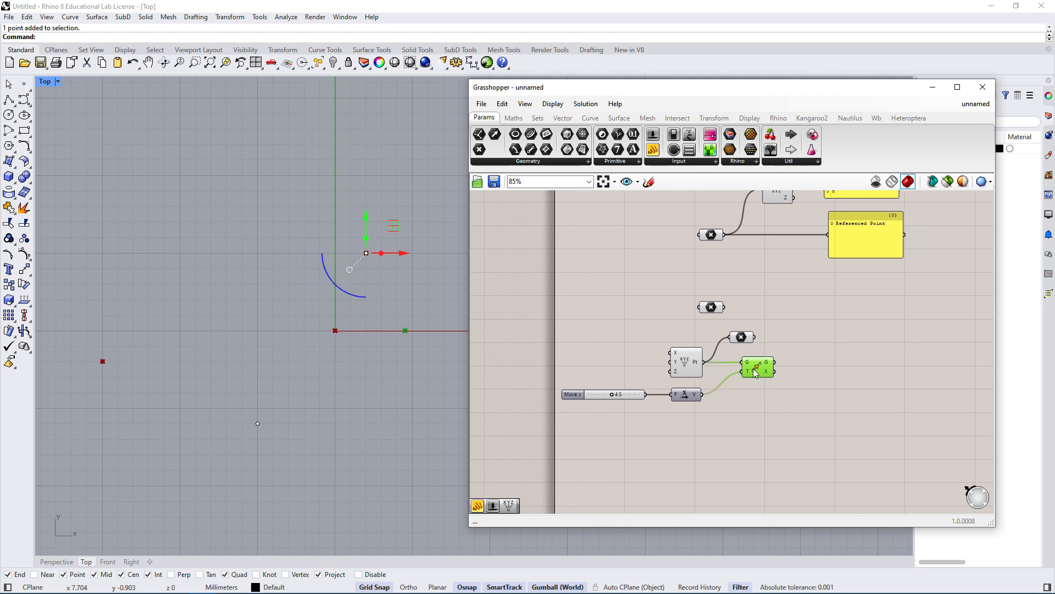
pyautogui.moveTo(754, 372); pyautogui.dragTo(742, 394)
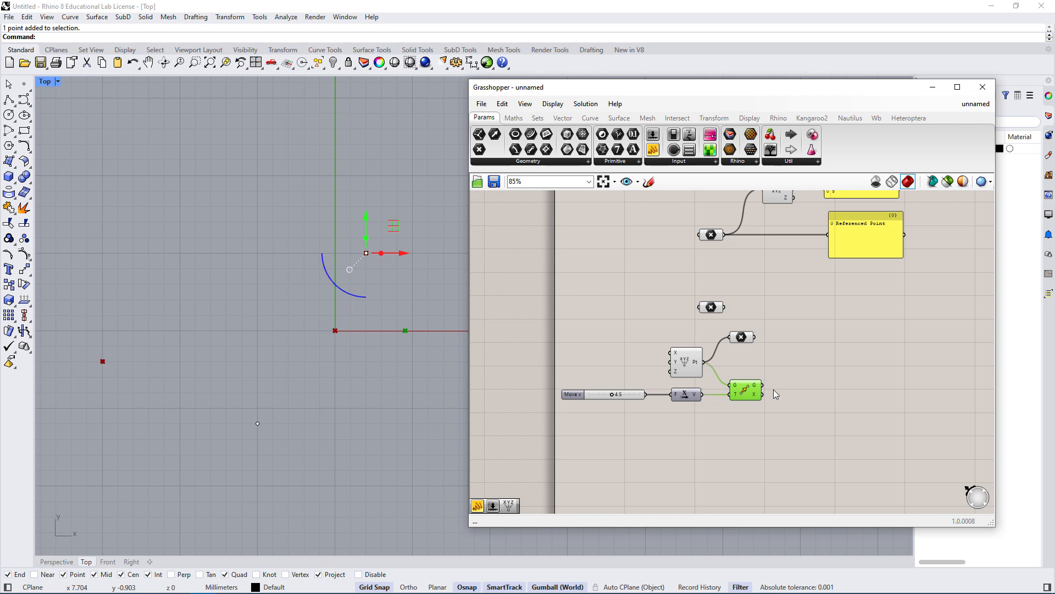
pyautogui.click(811, 396)
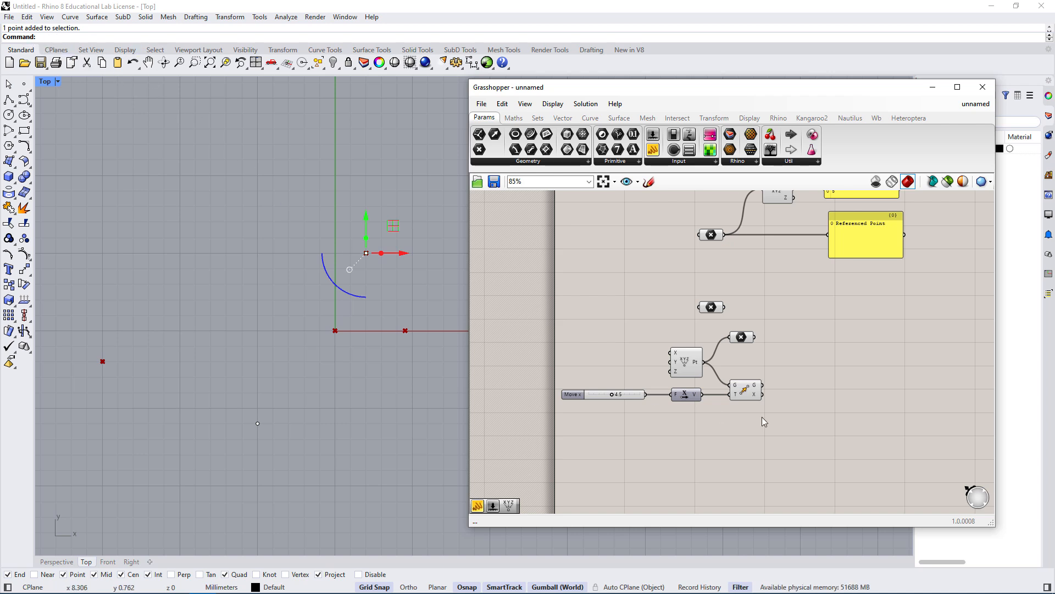
# Inspect the moved point and Move's T input by selecting the Move component and the Move x slider.
pyautogui.click(744, 391)
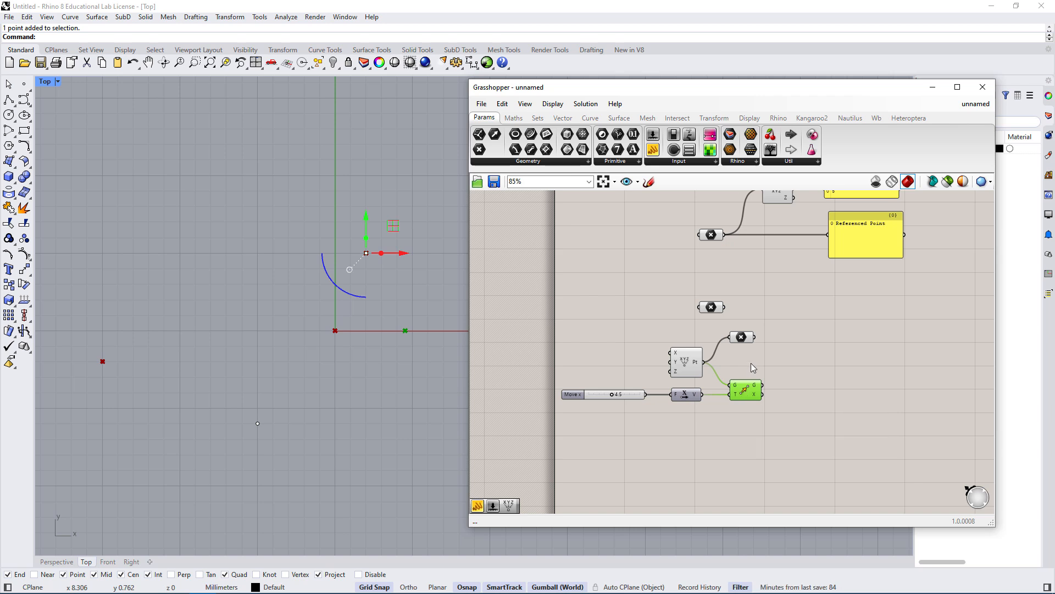
pyautogui.click(800, 388)
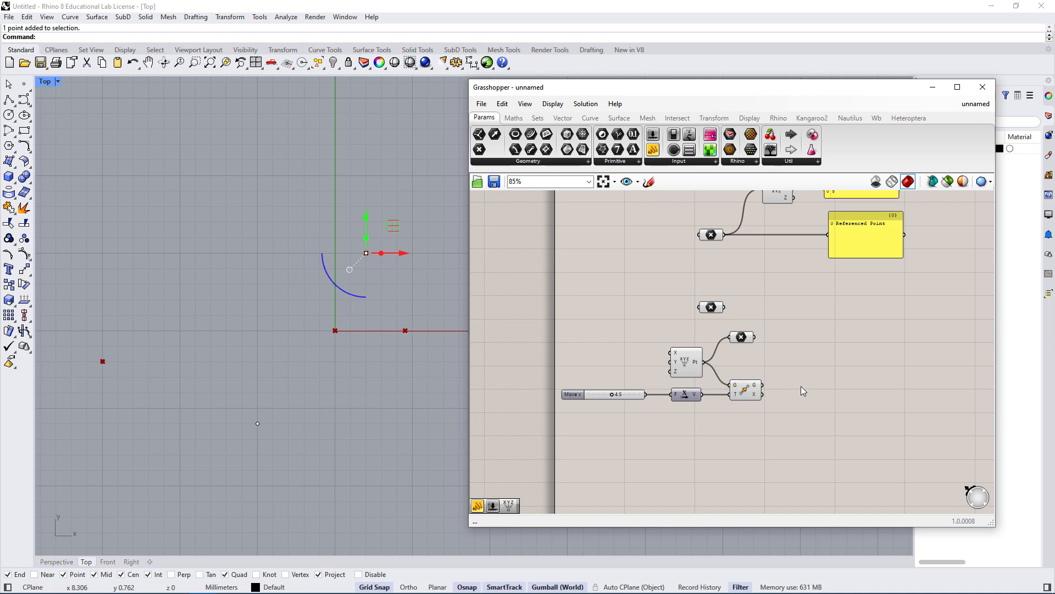
pyautogui.moveTo(793, 377); pyautogui.dragTo(721, 418)
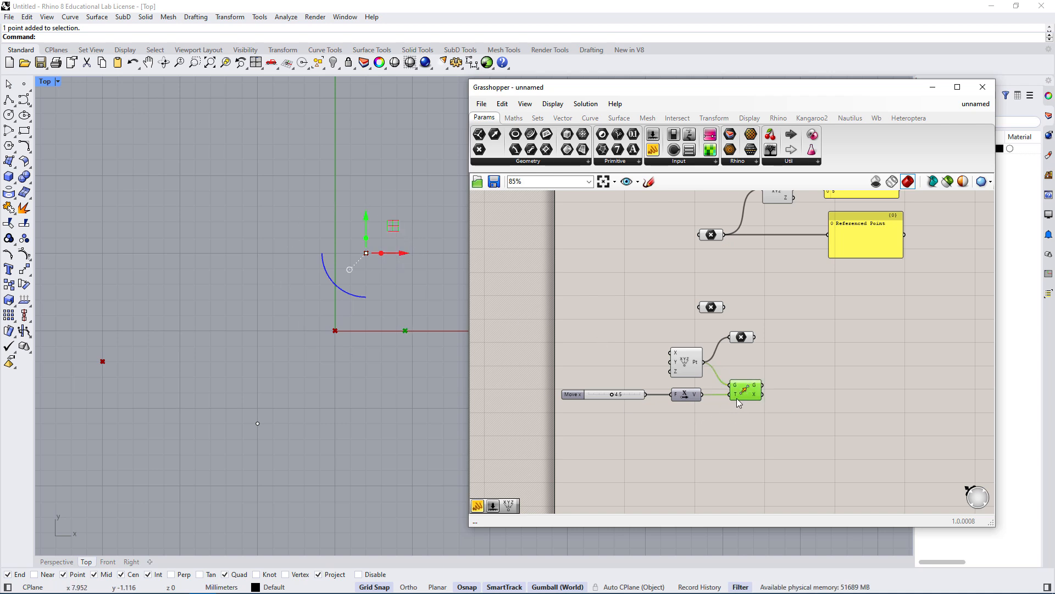
pyautogui.moveTo(736, 393)
pyautogui.click(597, 393)
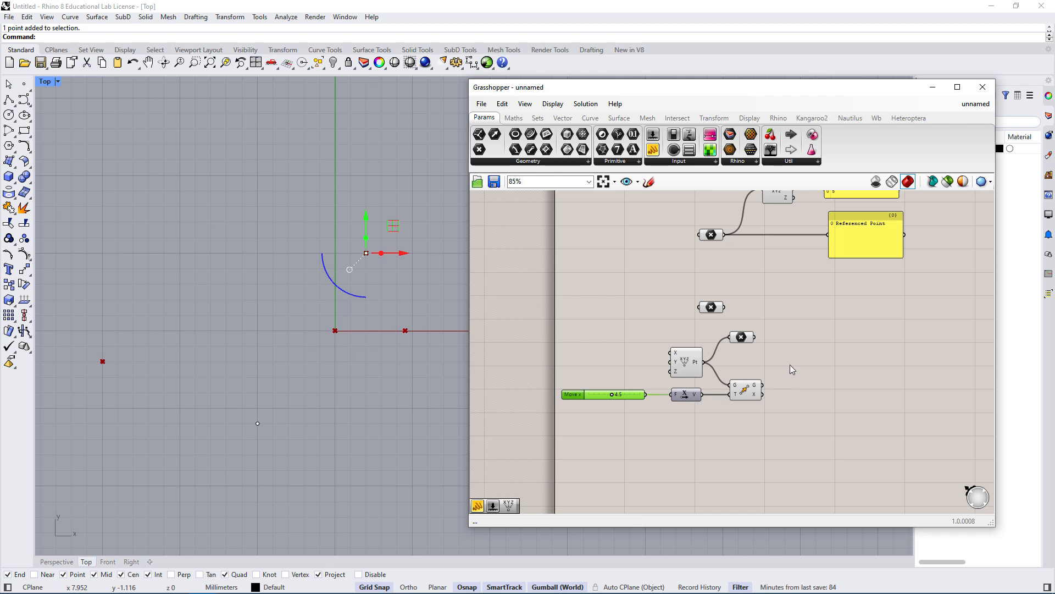
# Set the Move x slider to 2.9 with Move selected and check the slider beside the rest of the definition.
pyautogui.moveTo(790, 365); pyautogui.dragTo(721, 416)
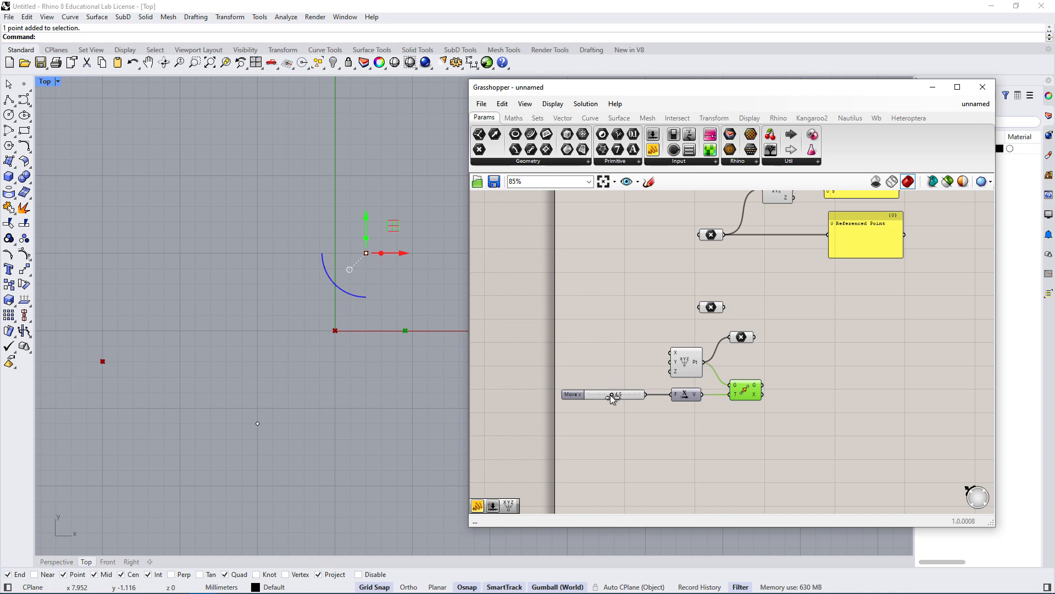
pyautogui.moveTo(603, 395); pyautogui.dragTo(600, 395)
pyautogui.click(853, 387)
pyautogui.moveTo(878, 345); pyautogui.dragTo(867, 397, button='right')
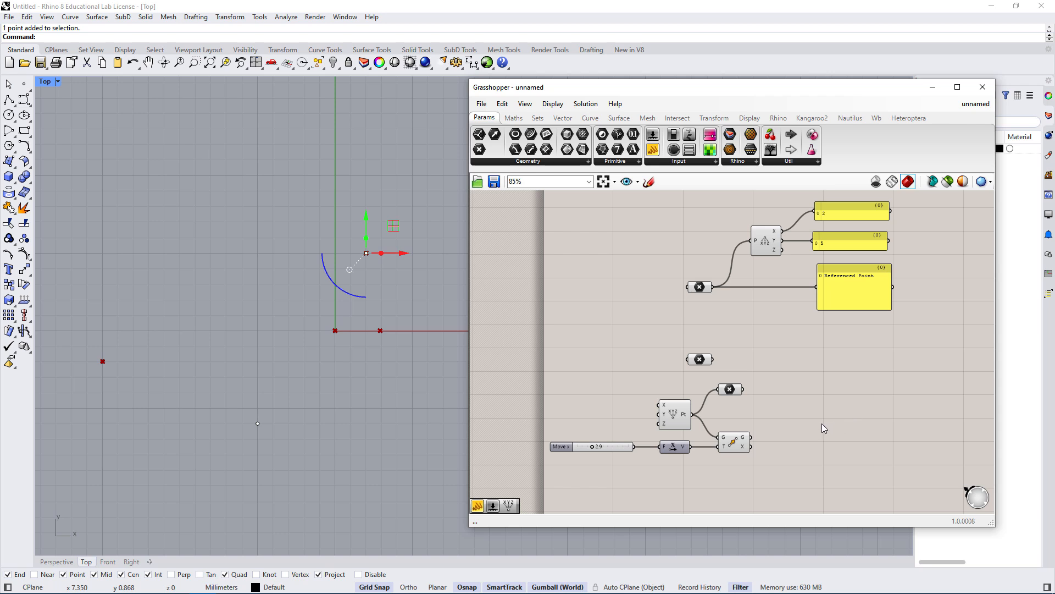
pyautogui.moveTo(539, 432); pyautogui.dragTo(652, 480)
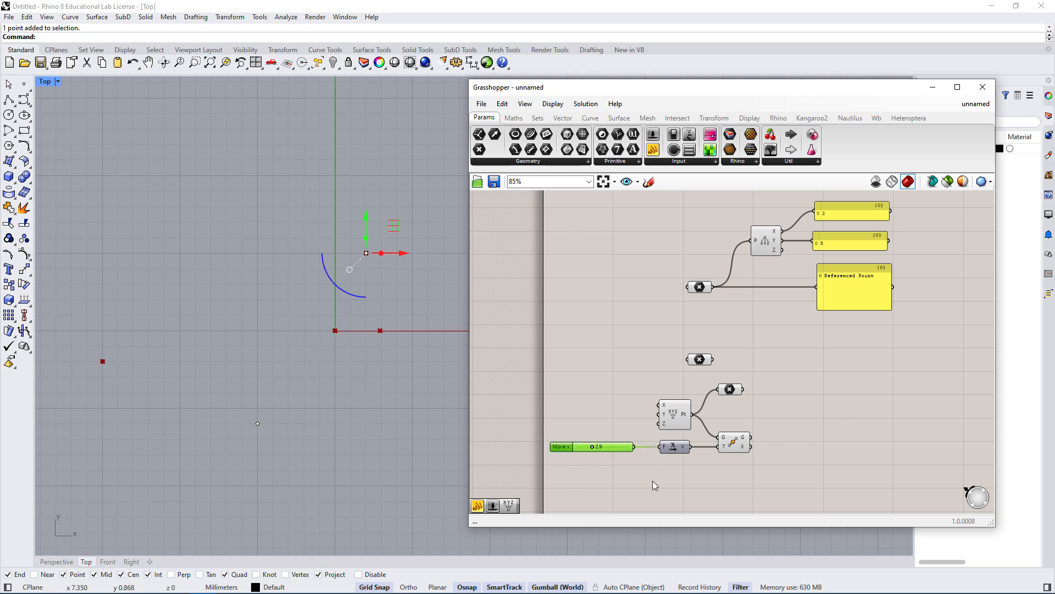
pyautogui.click(851, 427)
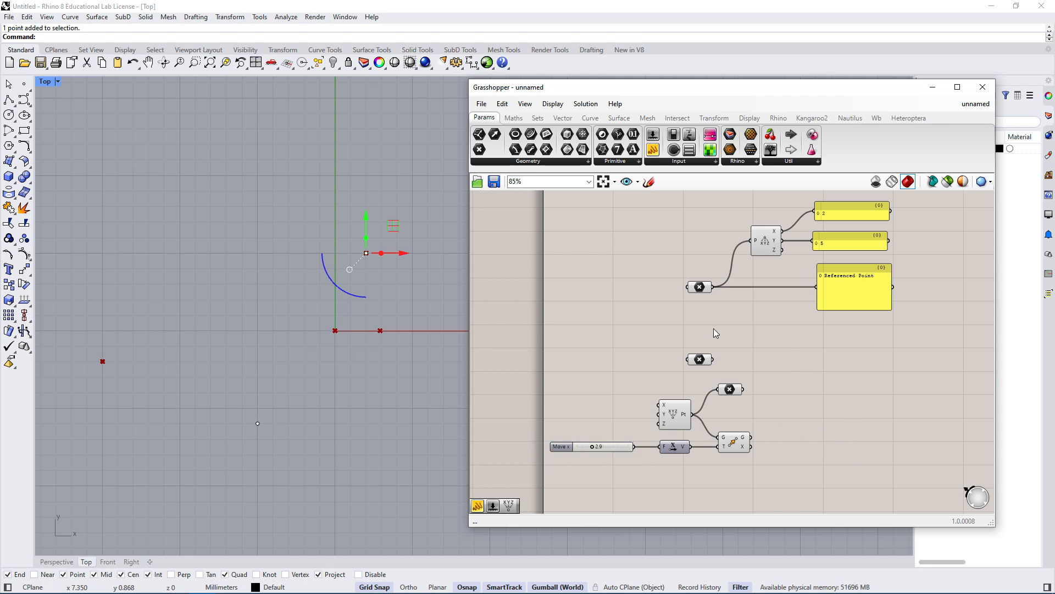